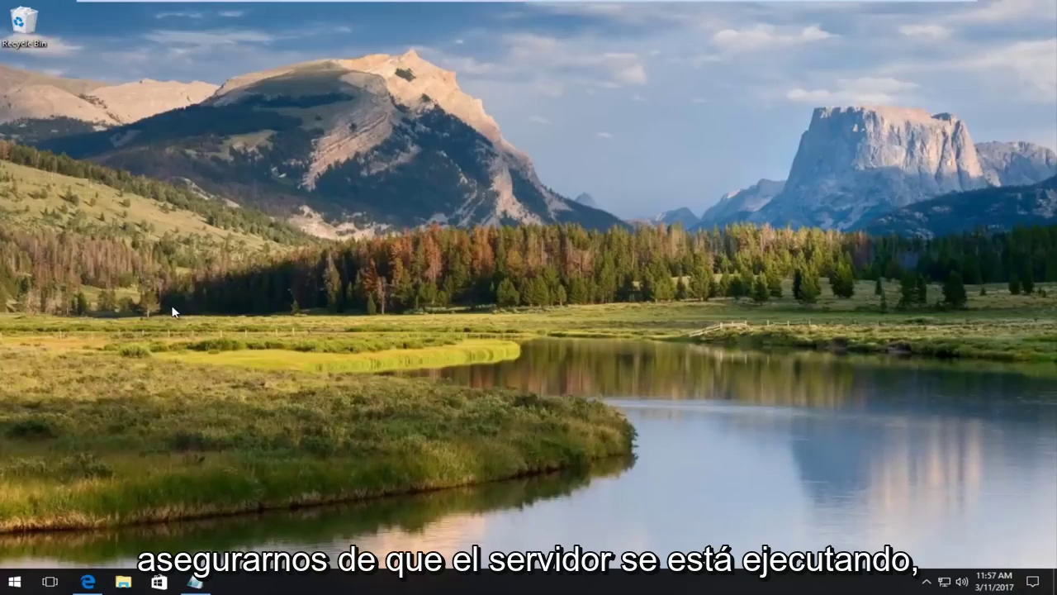
Step: Search 'servi' from the Start menu and launch the Services desktop app
{"action": "left_click", "coordinate": [22, 580]}
{"action": "type", "text": "ser"}
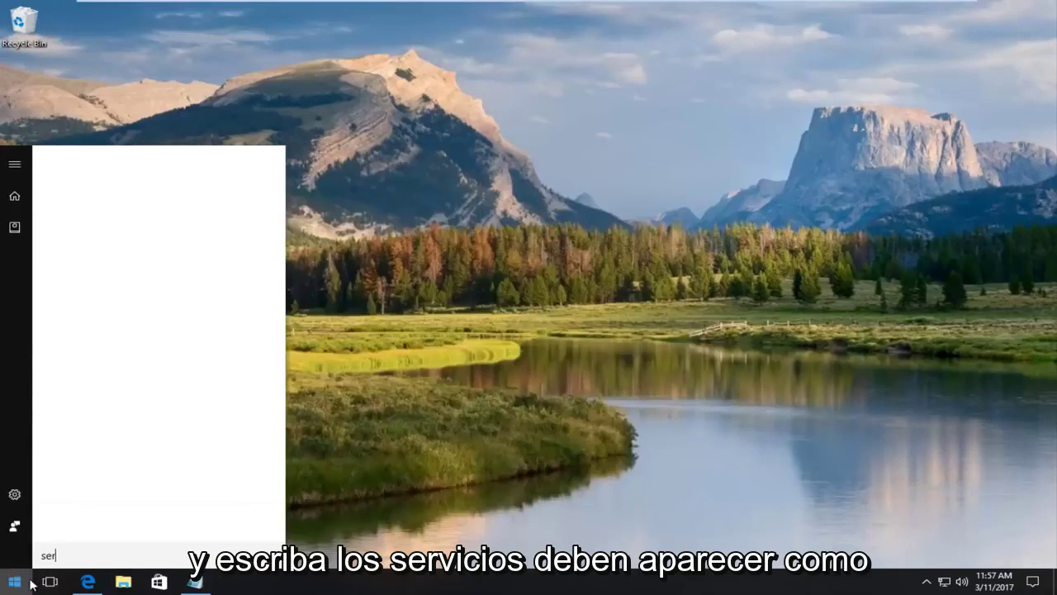
{"action": "type", "text": "vi"}
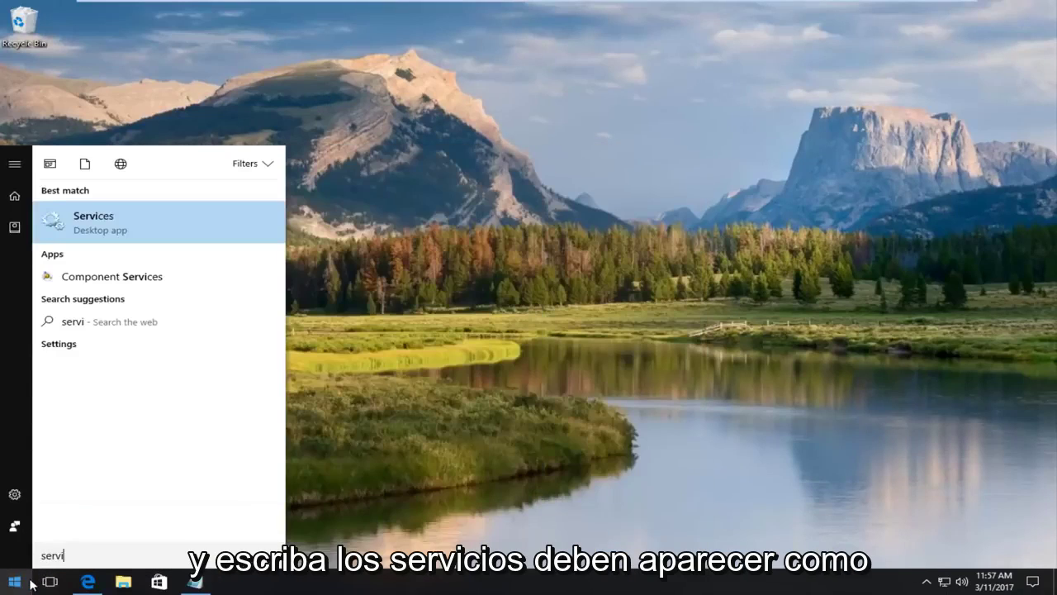
{"action": "left_click", "coordinate": [125, 235]}
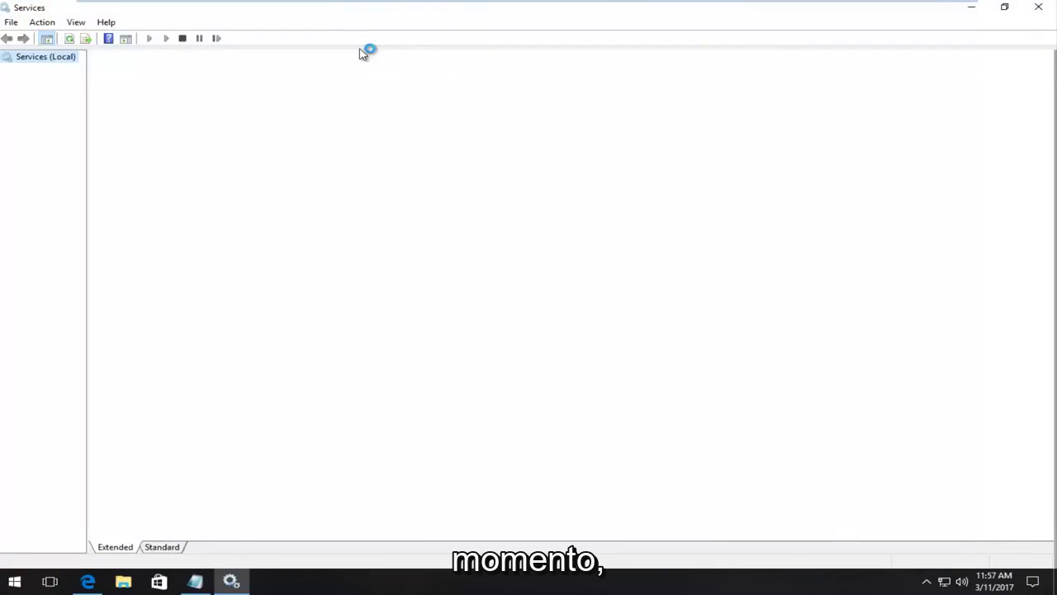
Step: Restore and widen the Services window to show the Startup Type column, browsing a few service descriptions
{"action": "double_click", "coordinate": [407, 15]}
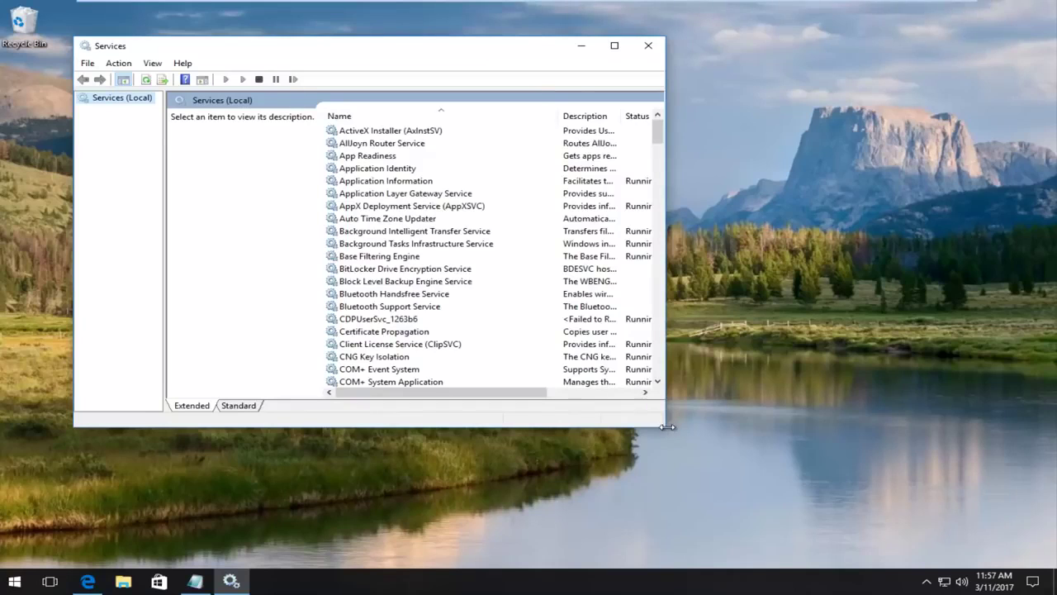
{"action": "left_click_drag", "start_coordinate": [667, 426], "coordinate": [935, 532]}
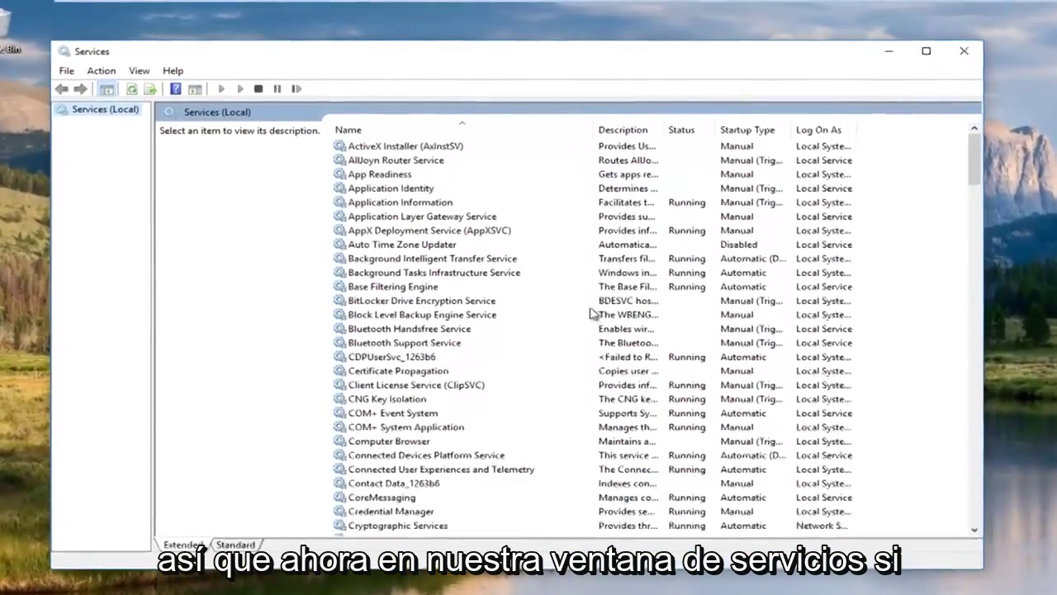
{"action": "left_click", "coordinate": [487, 259]}
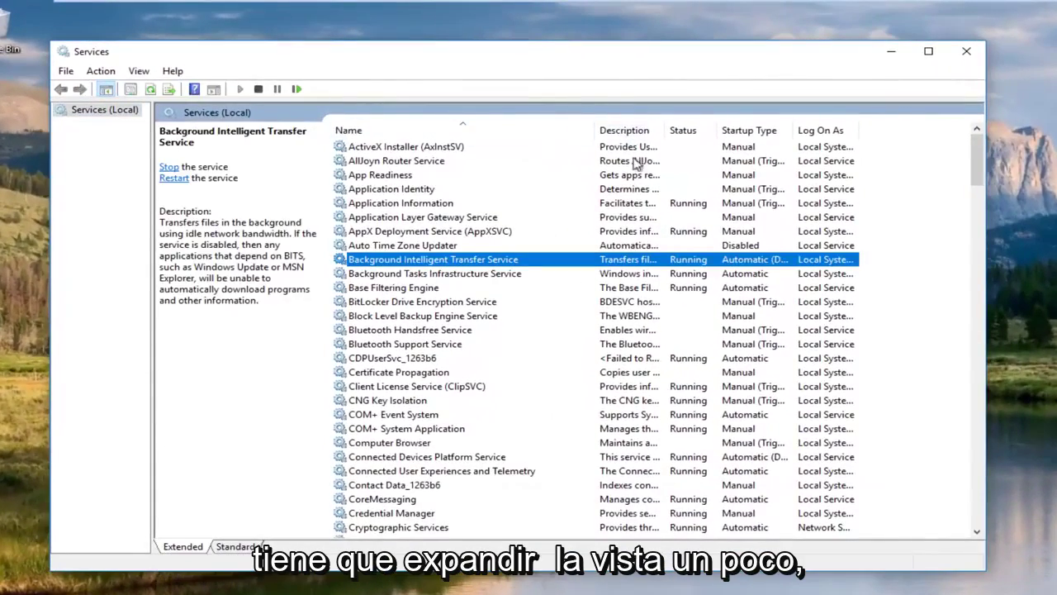
{"action": "left_click", "coordinate": [463, 202]}
{"action": "scroll", "coordinate": [528, 281], "scroll_direction": "down", "scroll_amount": 3}
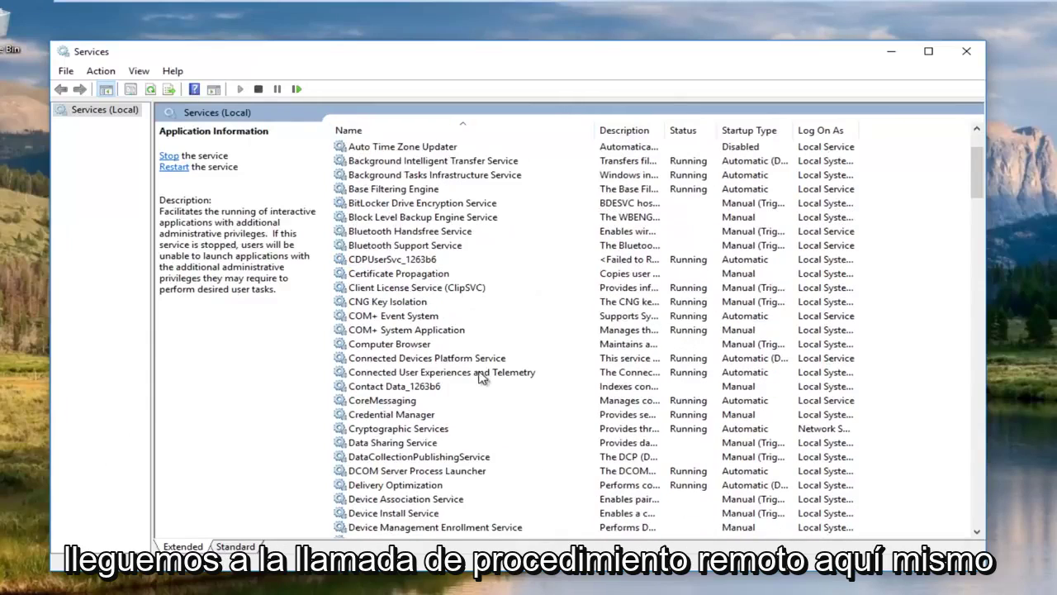
{"action": "left_click", "coordinate": [459, 319]}
Step: Scroll to Remote Procedure Call (RPC) and confirm it is Running with Automatic startup
{"action": "scroll", "coordinate": [461, 330], "scroll_direction": "down", "scroll_amount": 16}
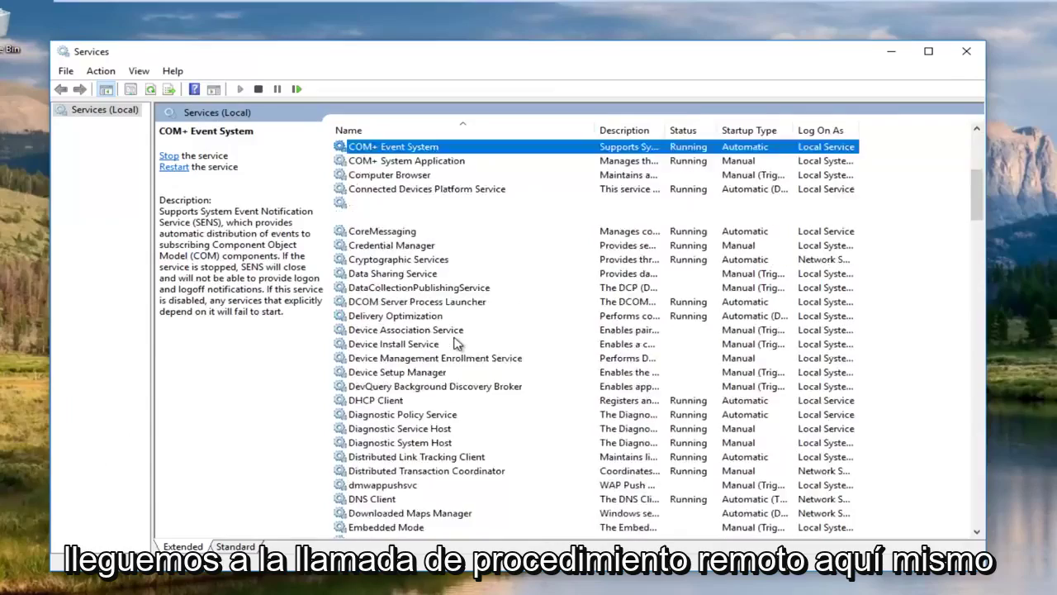
{"action": "scroll", "coordinate": [397, 376], "scroll_direction": "down", "scroll_amount": 13}
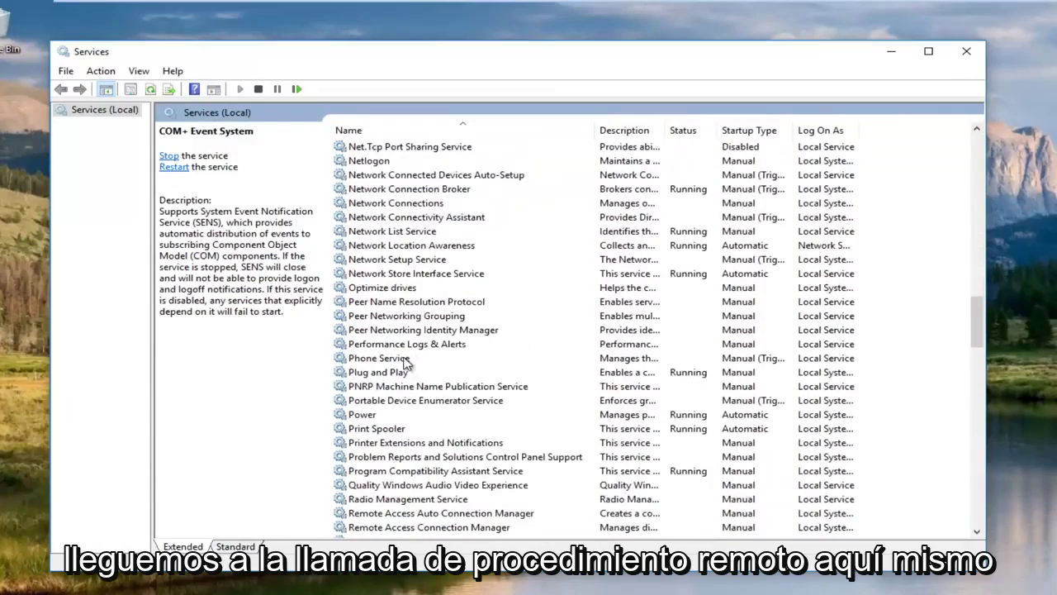
{"action": "scroll", "coordinate": [411, 373], "scroll_direction": "down", "scroll_amount": 3}
{"action": "left_click", "coordinate": [397, 459]}
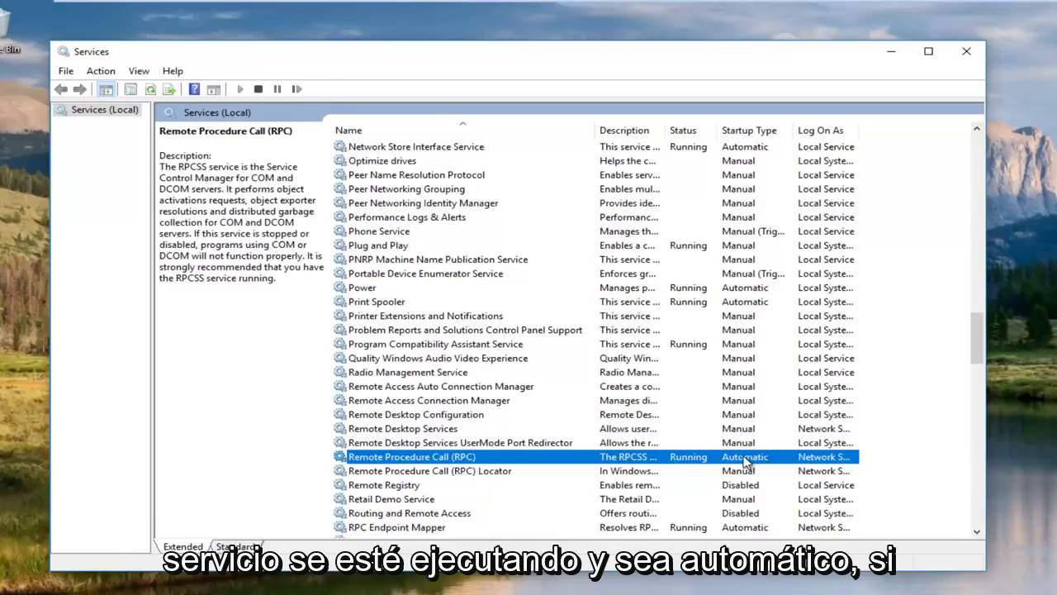
{"action": "right_click", "coordinate": [437, 460]}
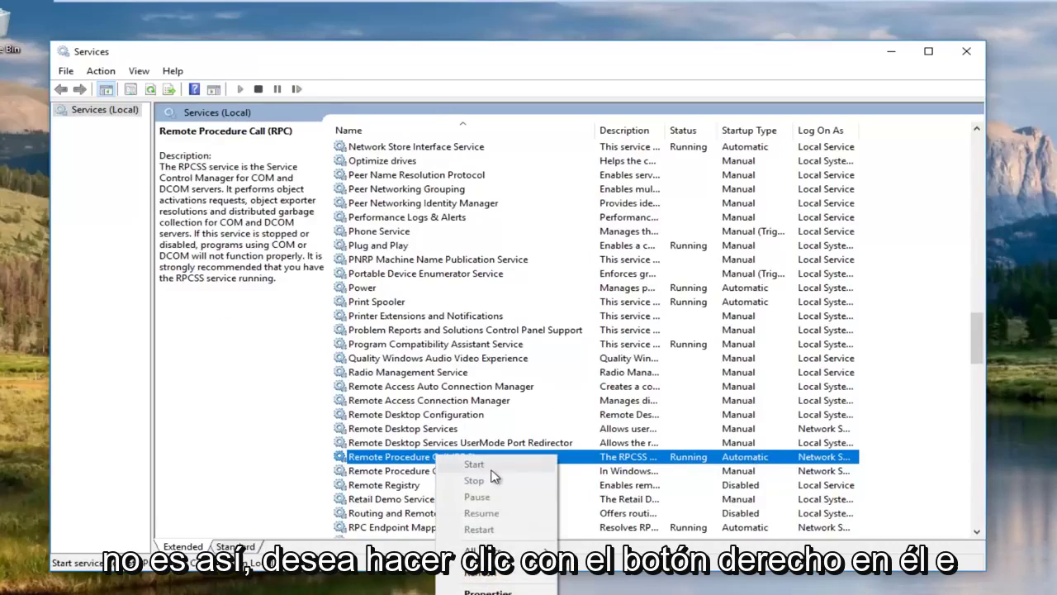
{"action": "left_click", "coordinate": [234, 423]}
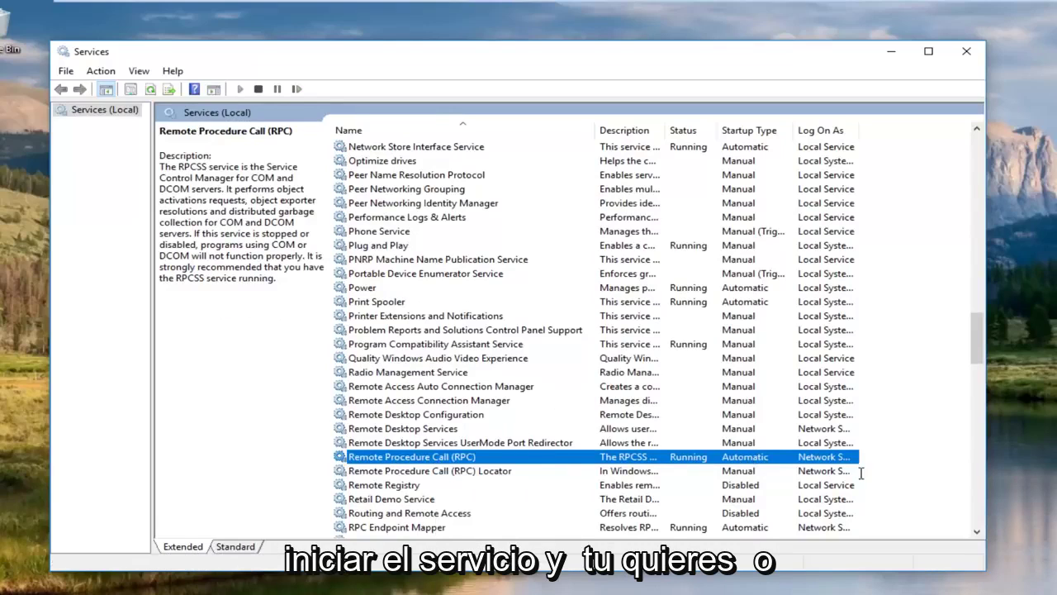
{"action": "double_click", "coordinate": [430, 458]}
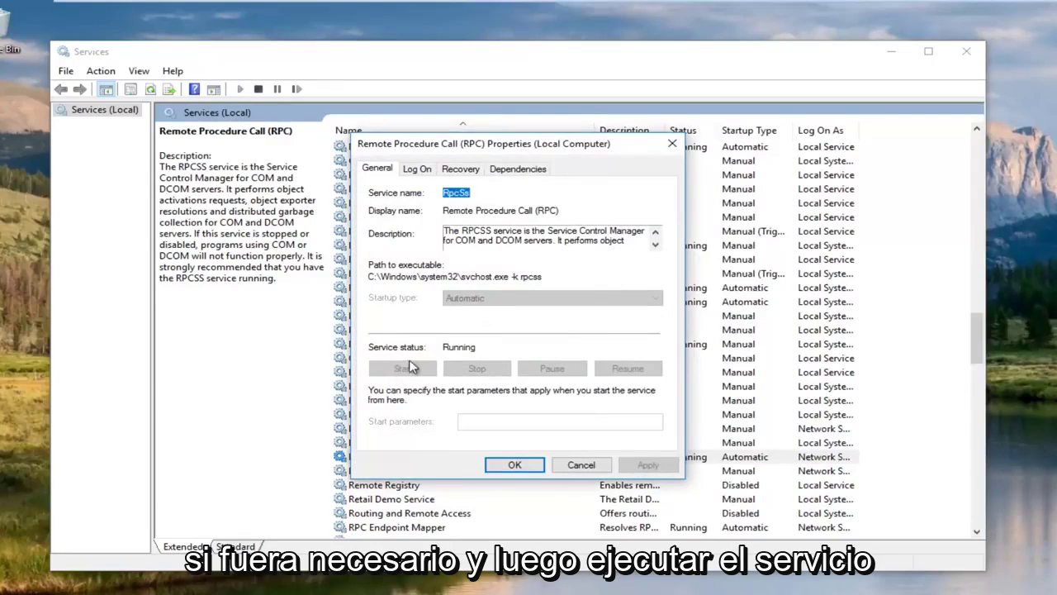
{"action": "left_click", "coordinate": [673, 144]}
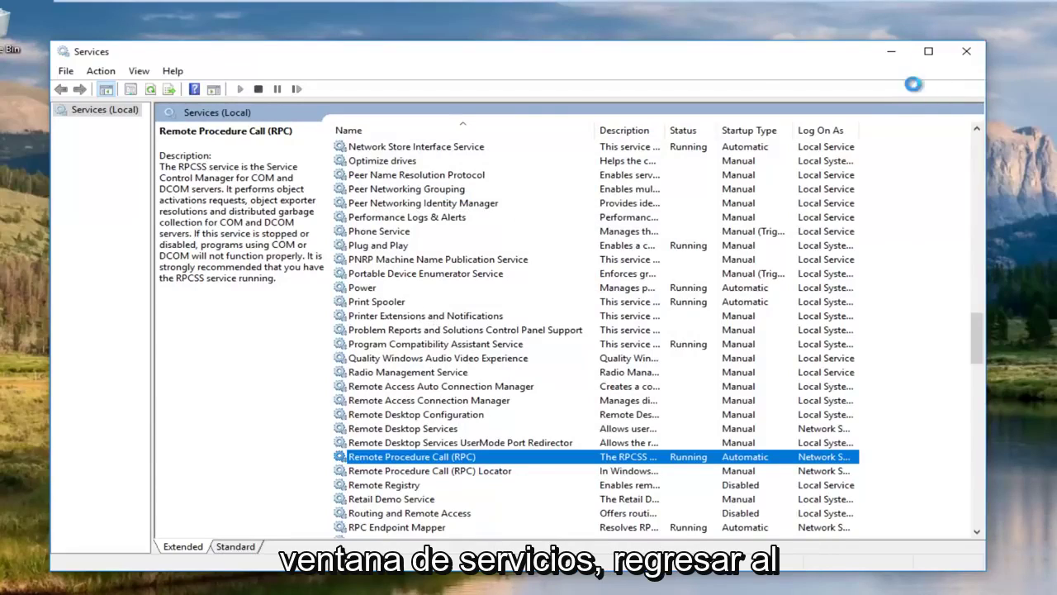
Step: Close the Services window, dismissing the Start menu
{"action": "left_click", "coordinate": [966, 53]}
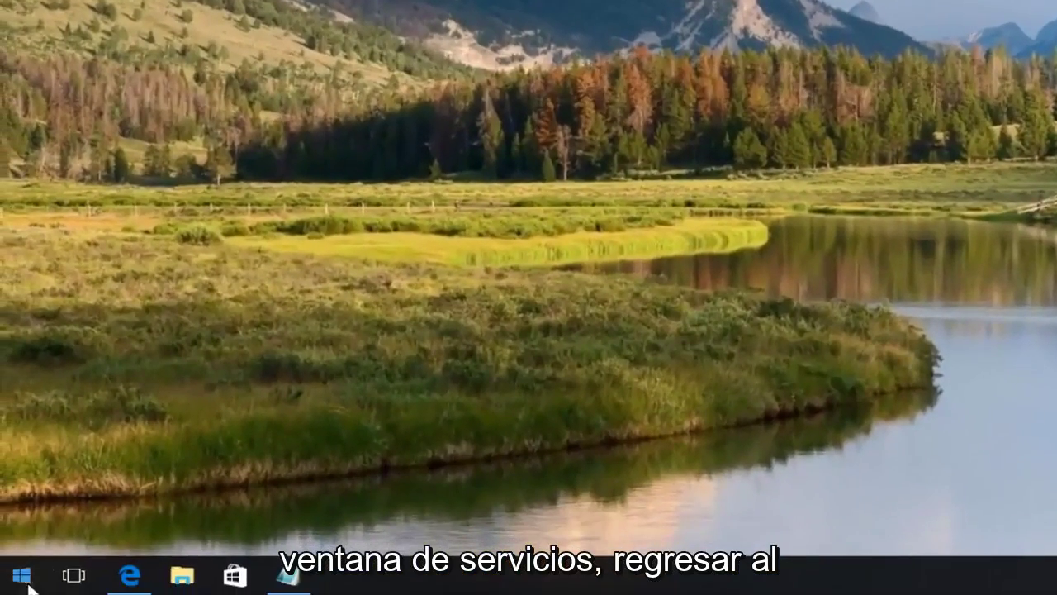
{"action": "left_click", "coordinate": [33, 578]}
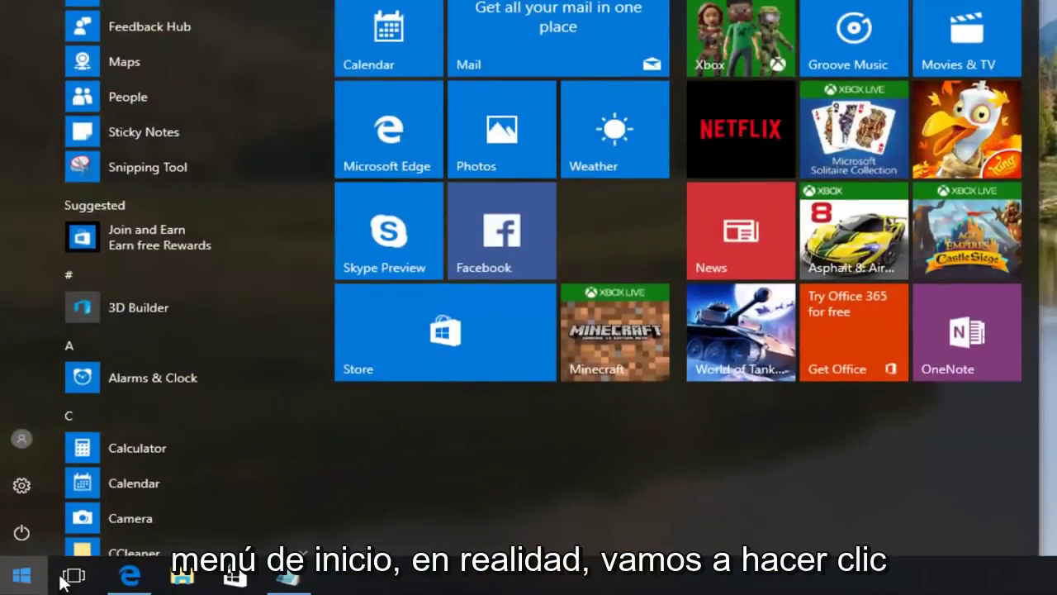
{"action": "key", "text": "Escape"}
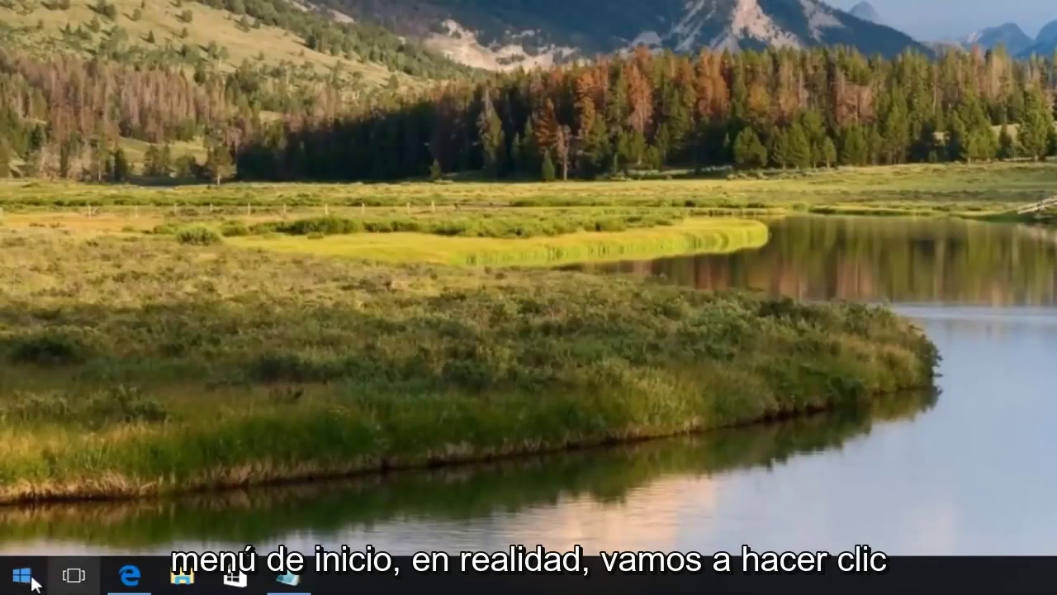
Step: Open the Run dialog from the Start power-user menu, clear it and enter 'Reg'
{"action": "right_click", "coordinate": [20, 578]}
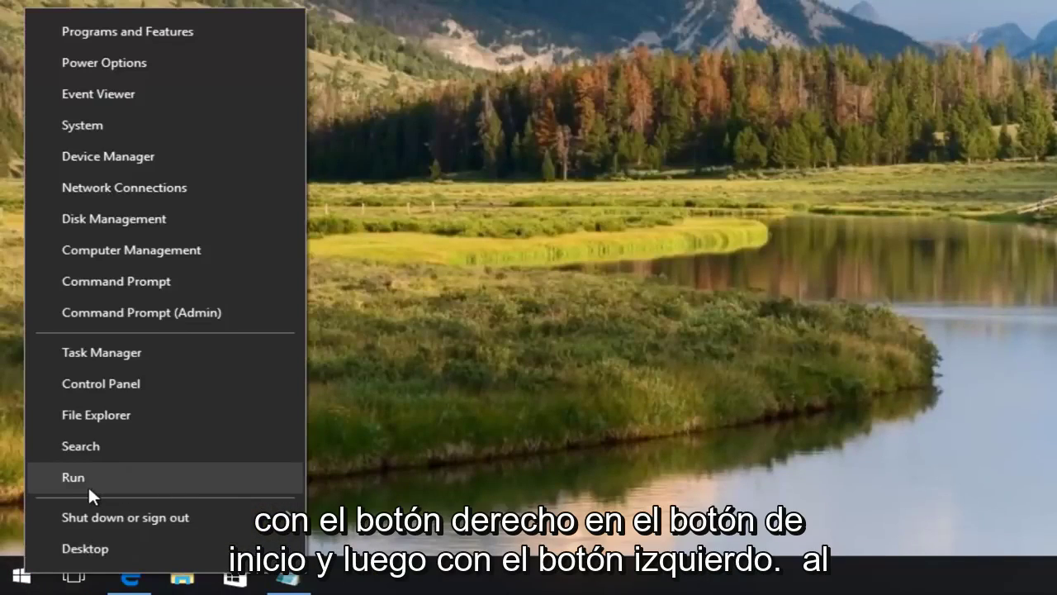
{"action": "left_click", "coordinate": [97, 479]}
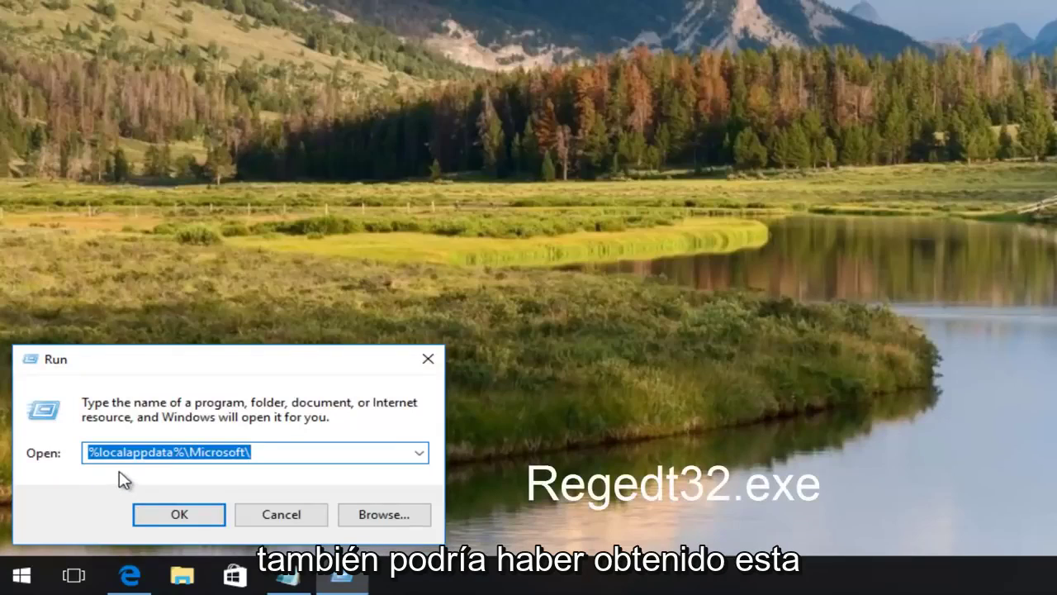
{"action": "key", "text": "BackSpace"}
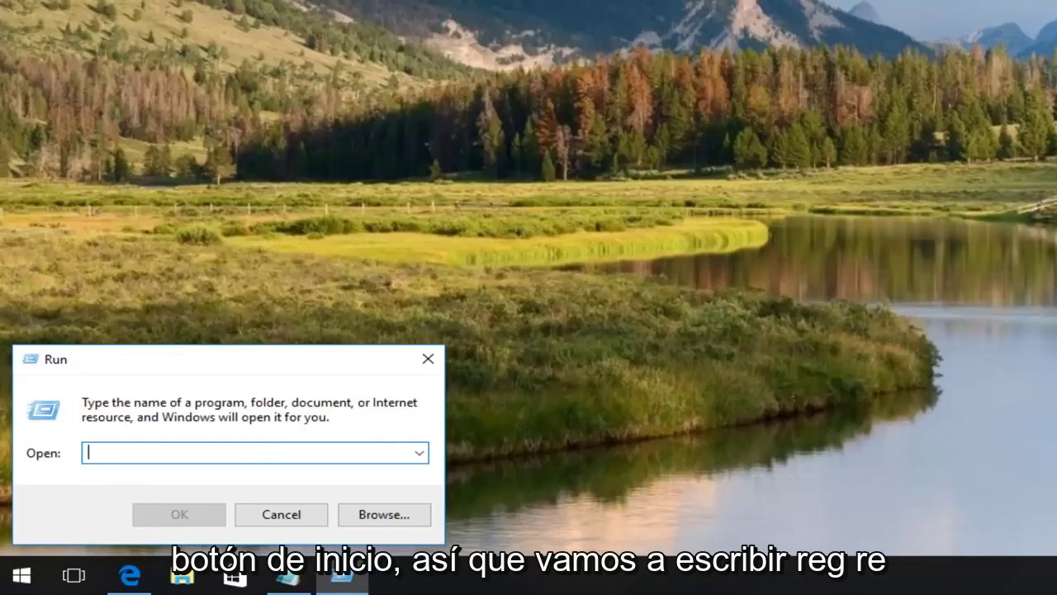
{"action": "type", "text": "Reg"}
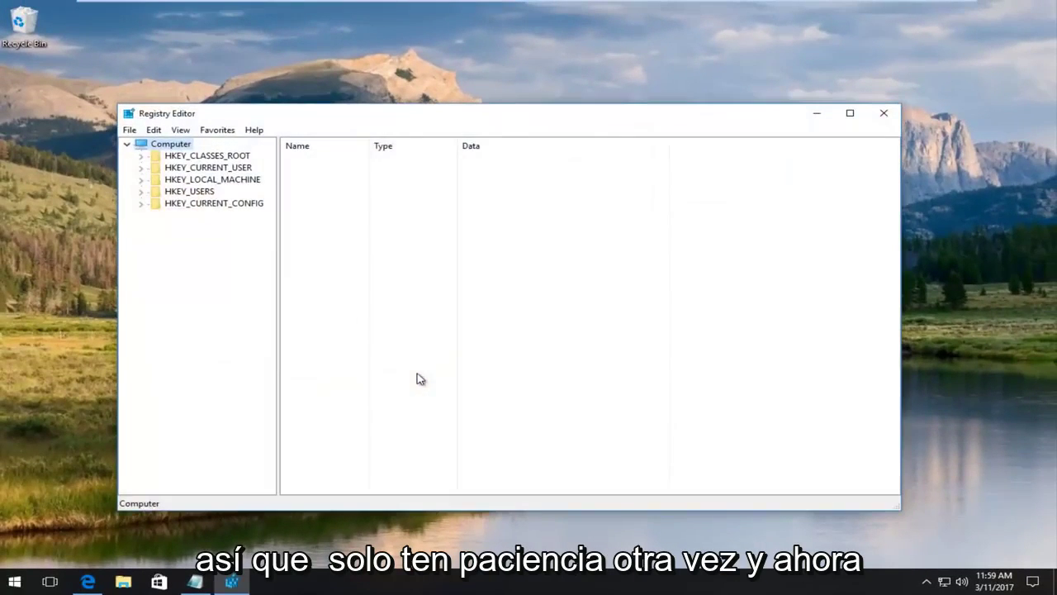
Step: Expand HKEY_CURRENT_USER, then Software, then Classes in the key tree
{"action": "left_click_drag", "start_coordinate": [382, 123], "coordinate": [394, 107]}
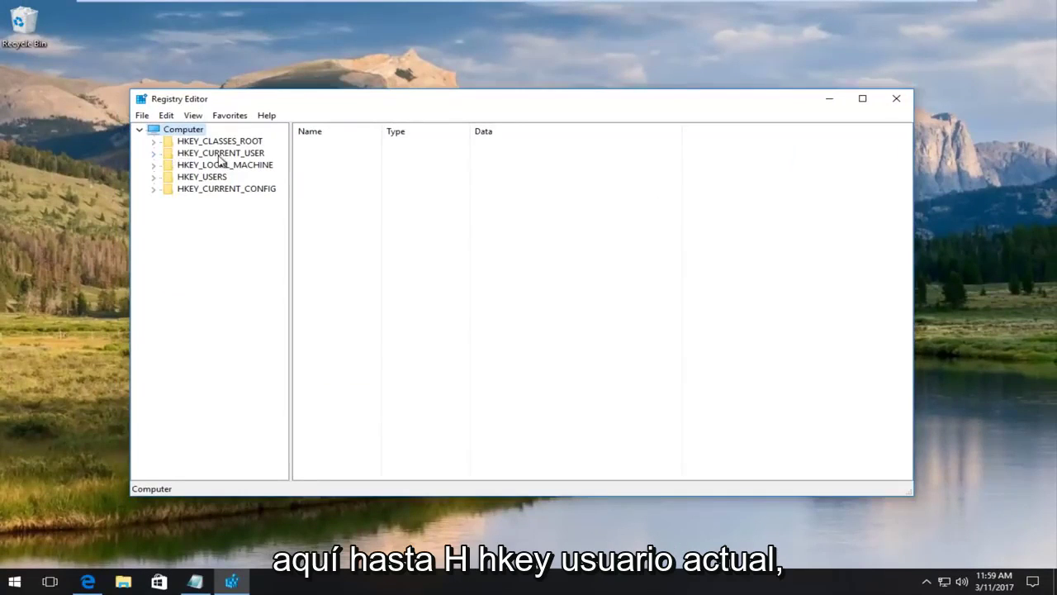
{"action": "double_click", "coordinate": [189, 157]}
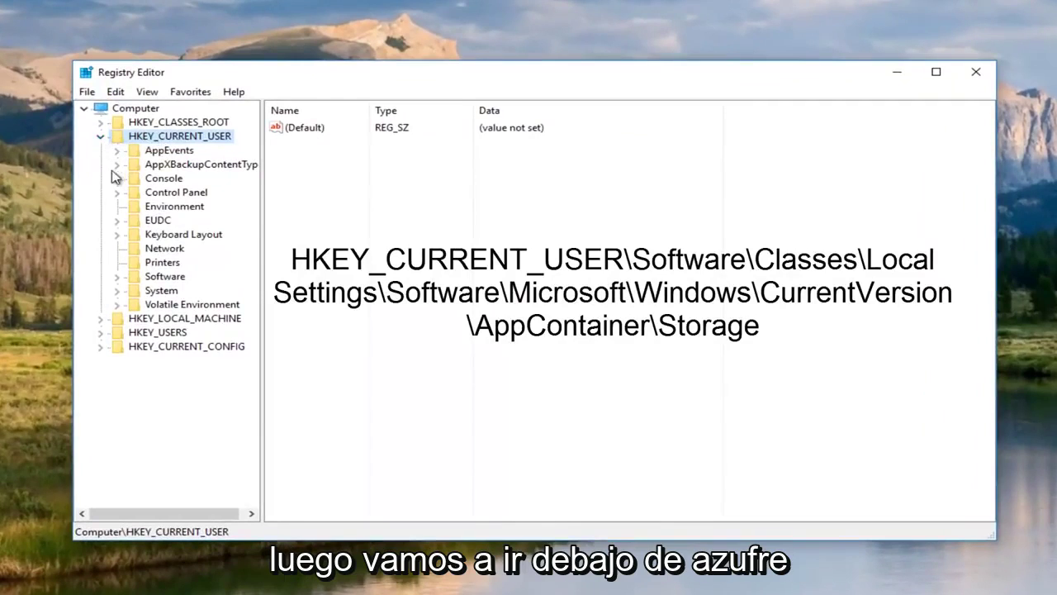
{"action": "double_click", "coordinate": [157, 278]}
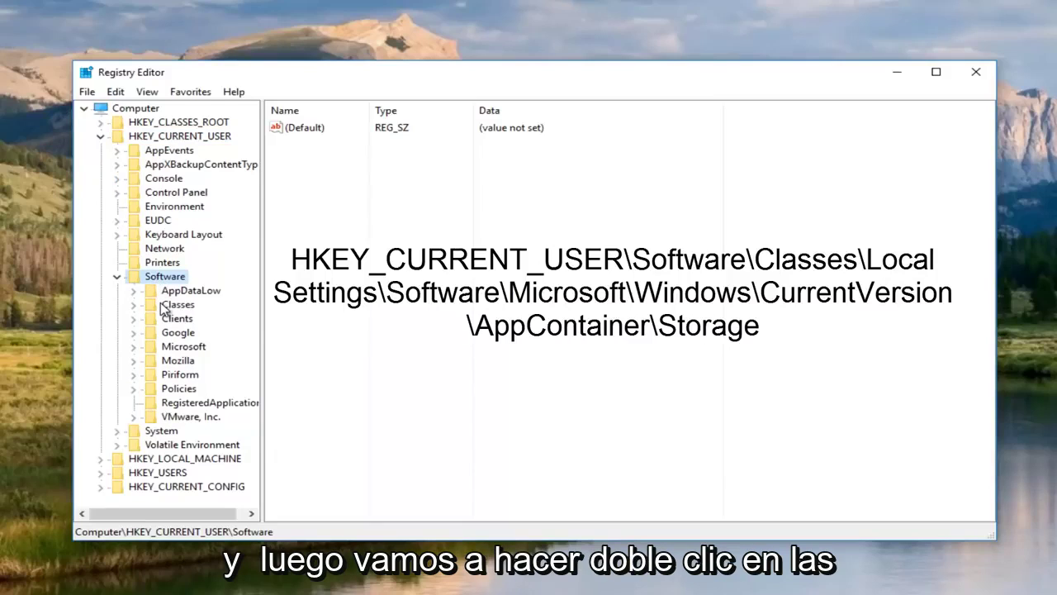
{"action": "double_click", "coordinate": [163, 305]}
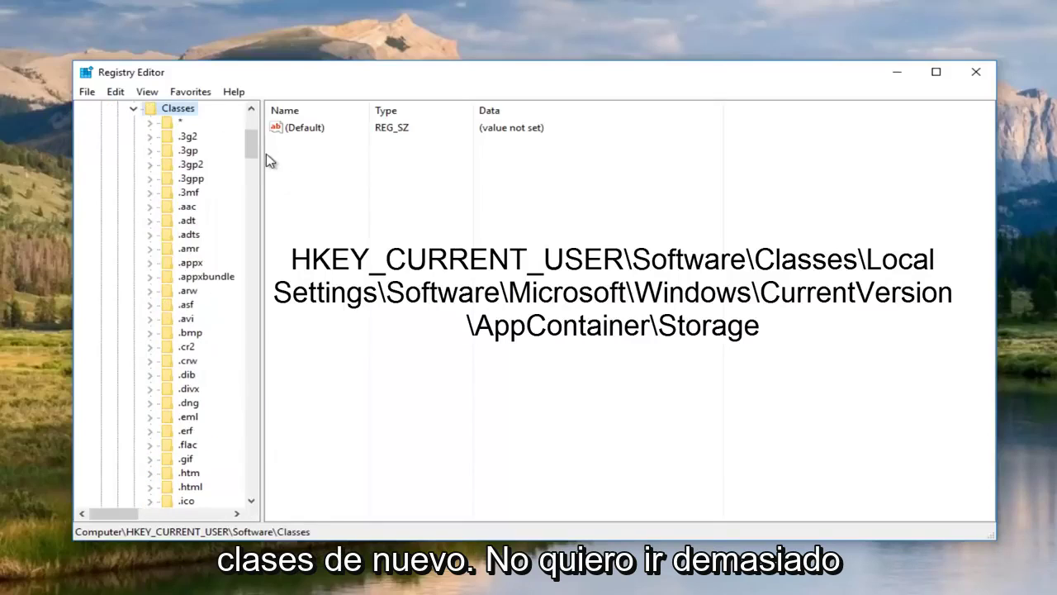
Step: Widen the key tree pane and scroll the Classes subkeys down to Local Settings
{"action": "left_click_drag", "start_coordinate": [269, 162], "coordinate": [364, 160]}
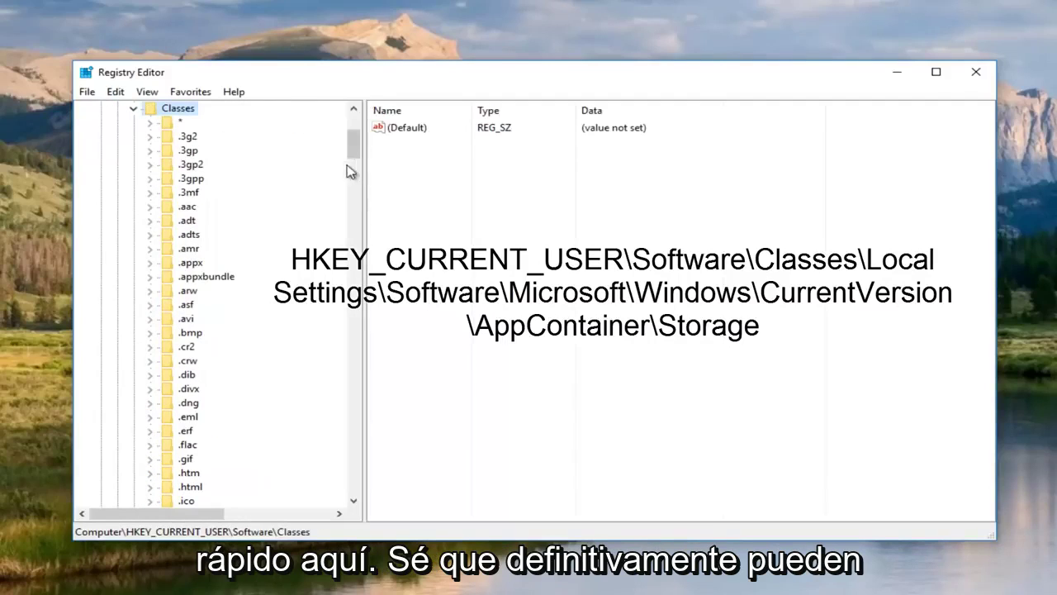
{"action": "scroll", "coordinate": [237, 232], "scroll_direction": "up", "scroll_amount": 5}
{"action": "scroll", "coordinate": [235, 237], "scroll_direction": "down", "scroll_amount": 3}
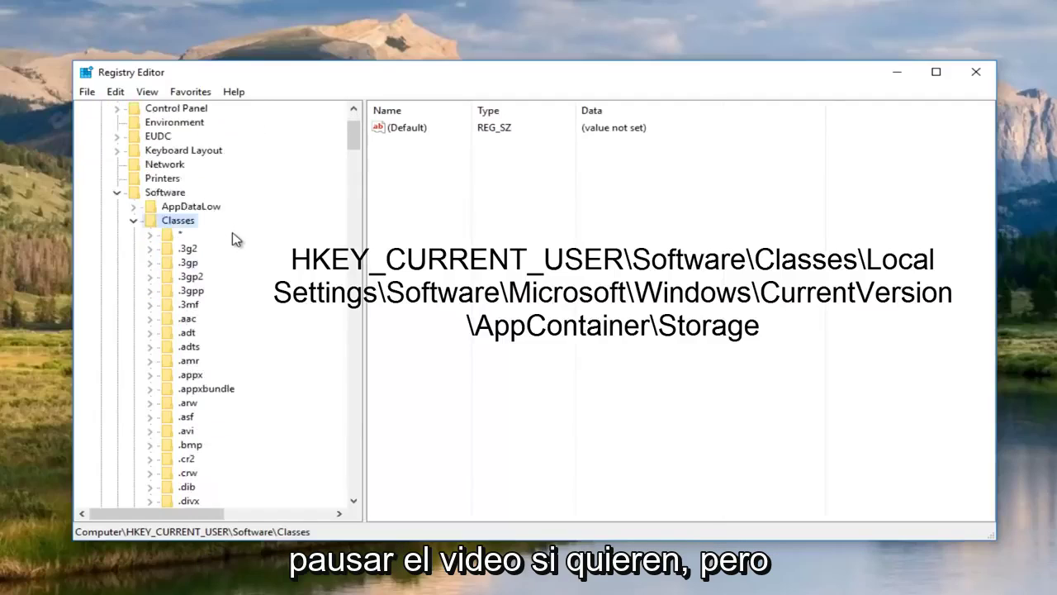
{"action": "scroll", "coordinate": [233, 241], "scroll_direction": "down", "scroll_amount": 1}
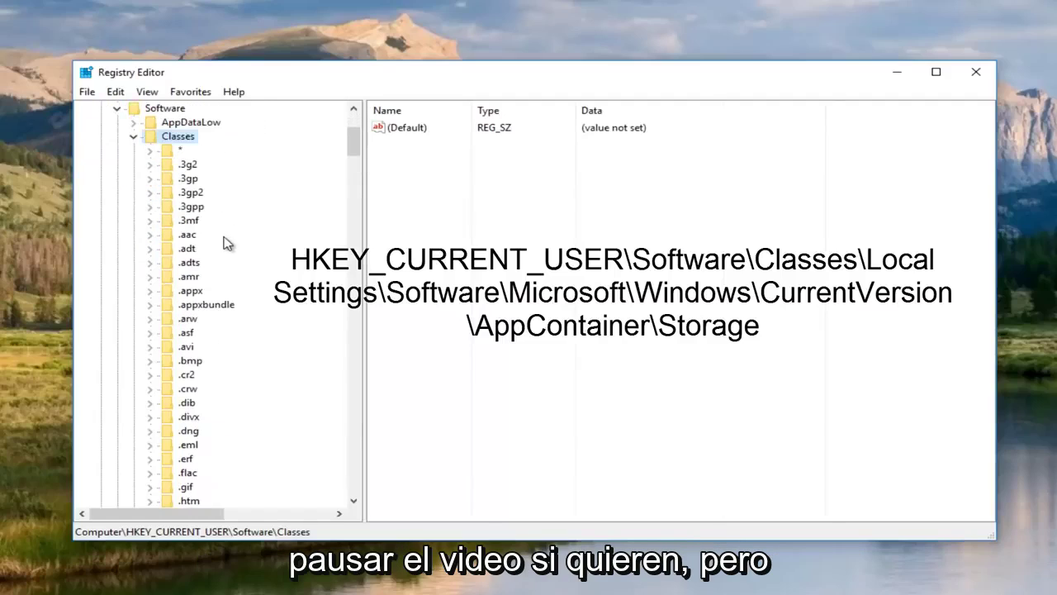
{"action": "scroll", "coordinate": [224, 239], "scroll_direction": "down", "scroll_amount": 1}
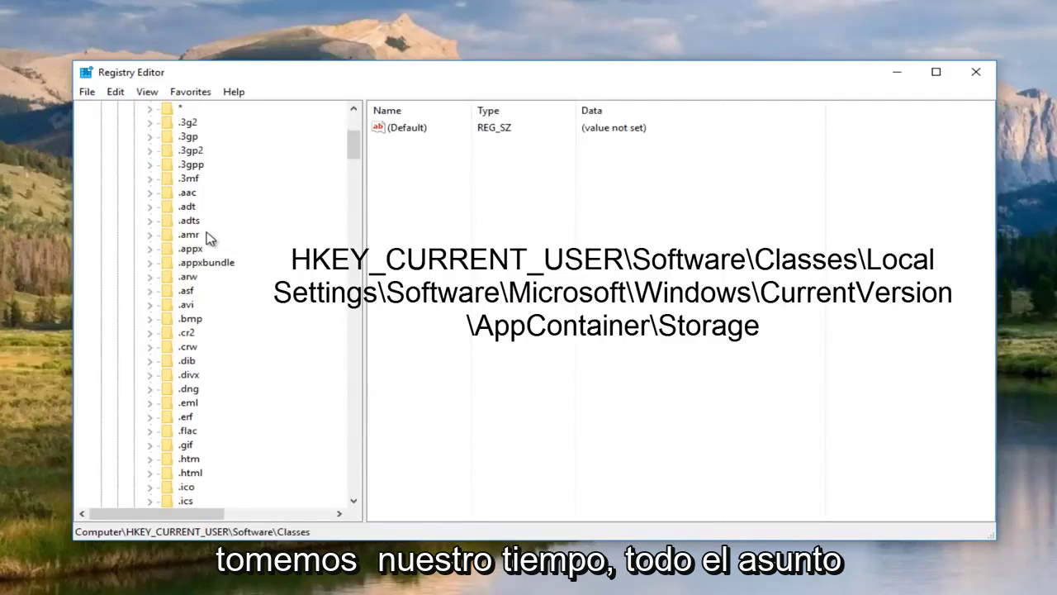
{"action": "scroll", "coordinate": [208, 238], "scroll_direction": "down", "scroll_amount": 5}
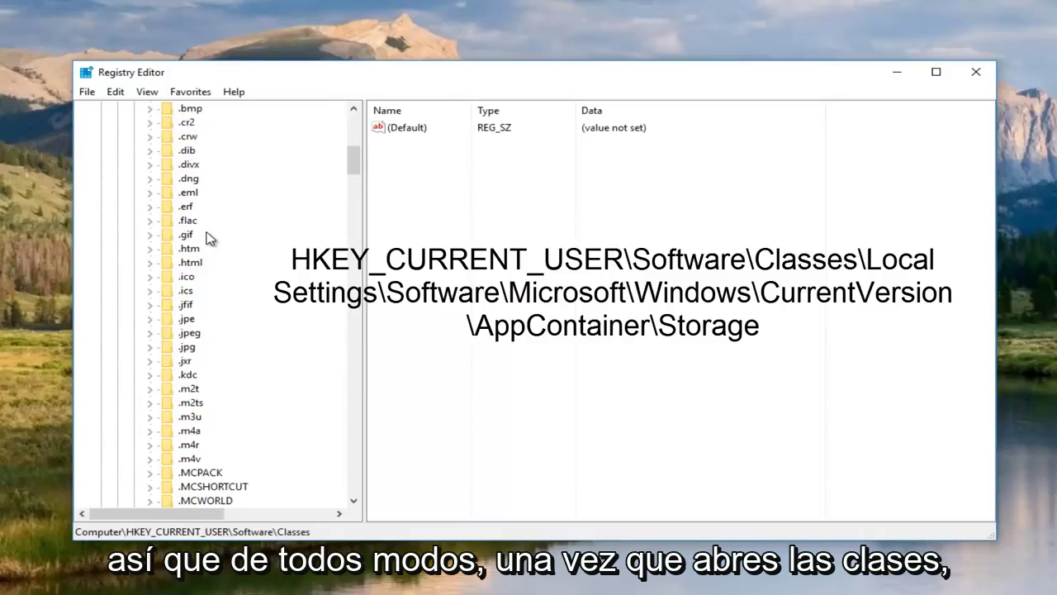
{"action": "scroll", "coordinate": [208, 238], "scroll_direction": "down", "scroll_amount": 10}
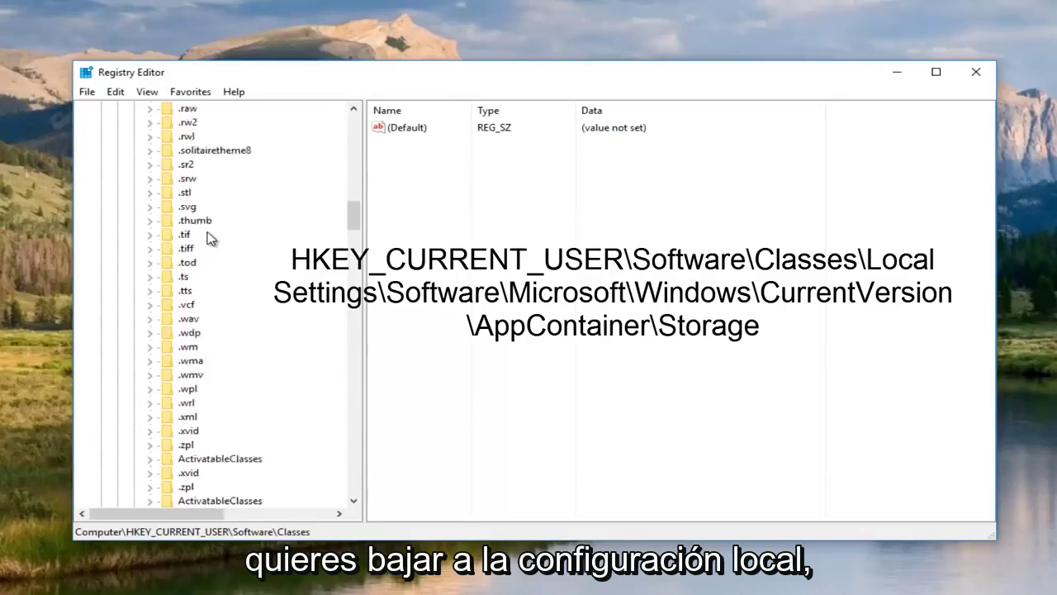
{"action": "scroll", "coordinate": [211, 238], "scroll_direction": "down", "scroll_amount": 20}
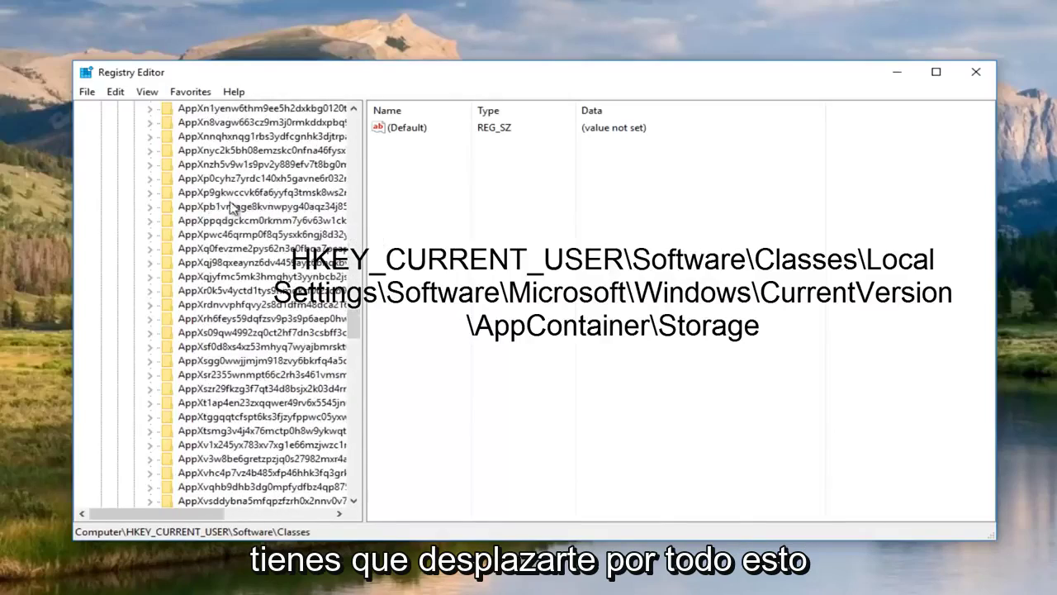
{"action": "scroll", "coordinate": [233, 208], "scroll_direction": "down", "scroll_amount": 20}
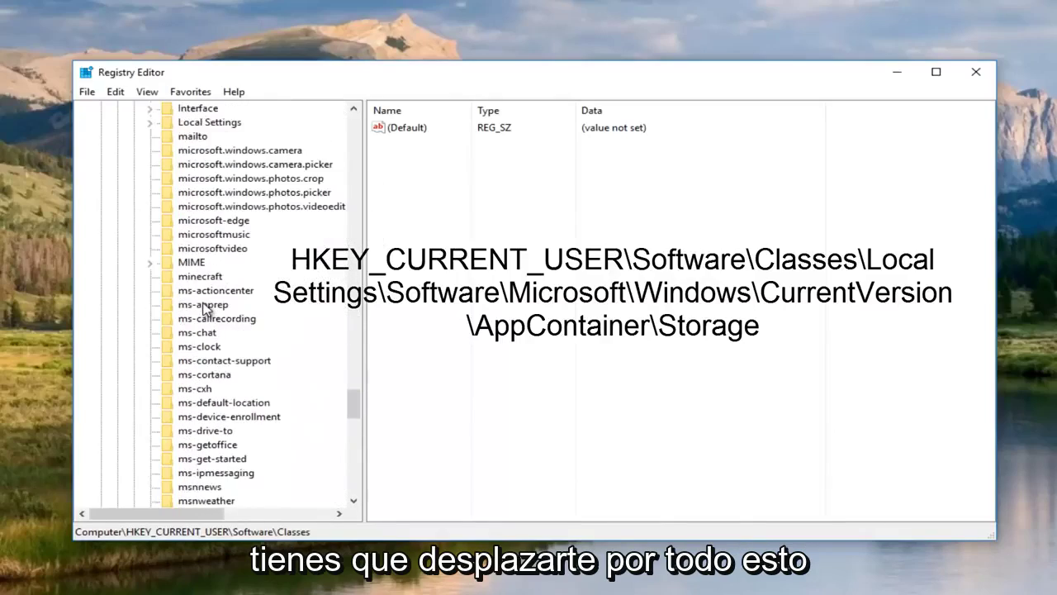
{"action": "scroll", "coordinate": [207, 307], "scroll_direction": "down", "scroll_amount": 2}
{"action": "scroll", "coordinate": [207, 304], "scroll_direction": "up", "scroll_amount": 6}
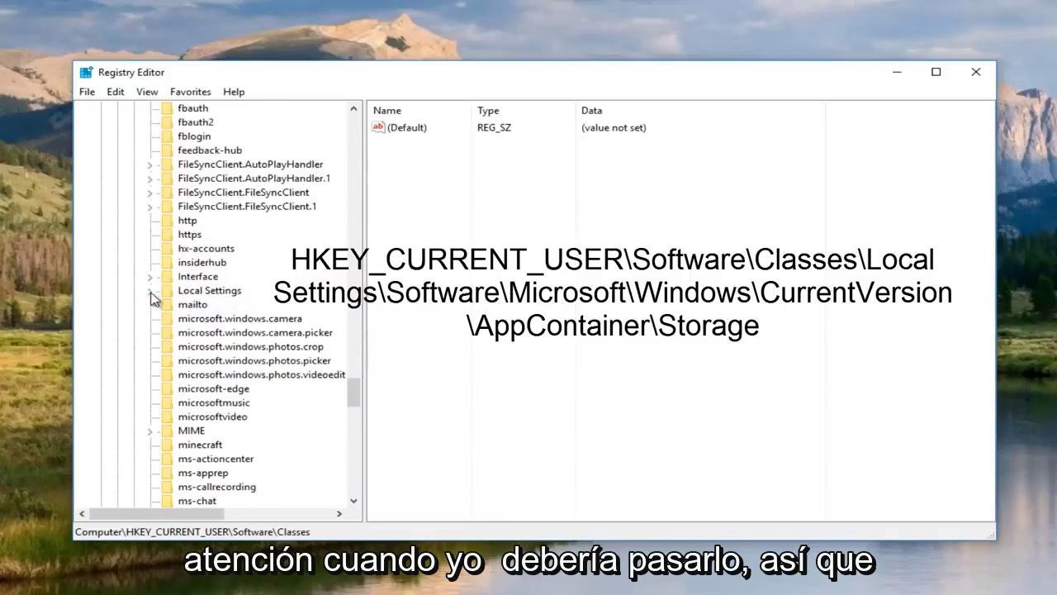
Step: Expand Local Settings\Software\Microsoft\Windows\CurrentVersion\AppContainer and open the Storage key
{"action": "double_click", "coordinate": [221, 292]}
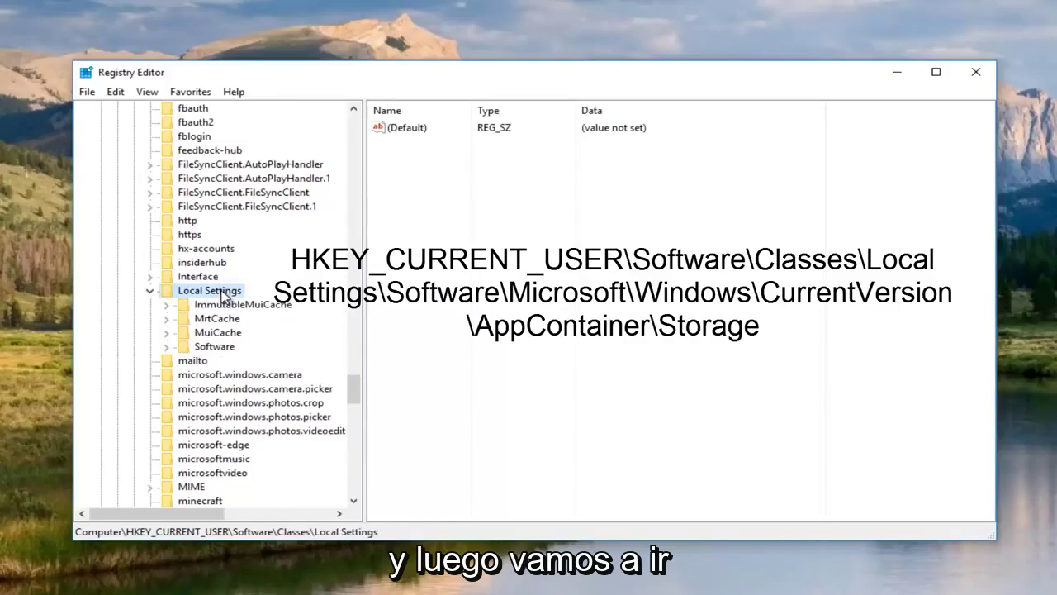
{"action": "double_click", "coordinate": [205, 347]}
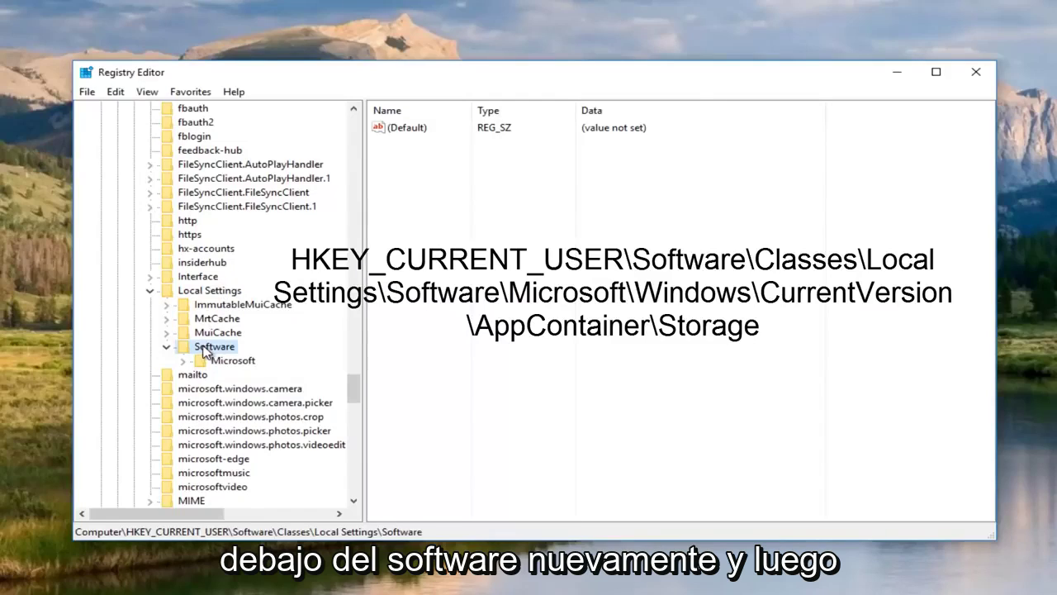
{"action": "double_click", "coordinate": [212, 362]}
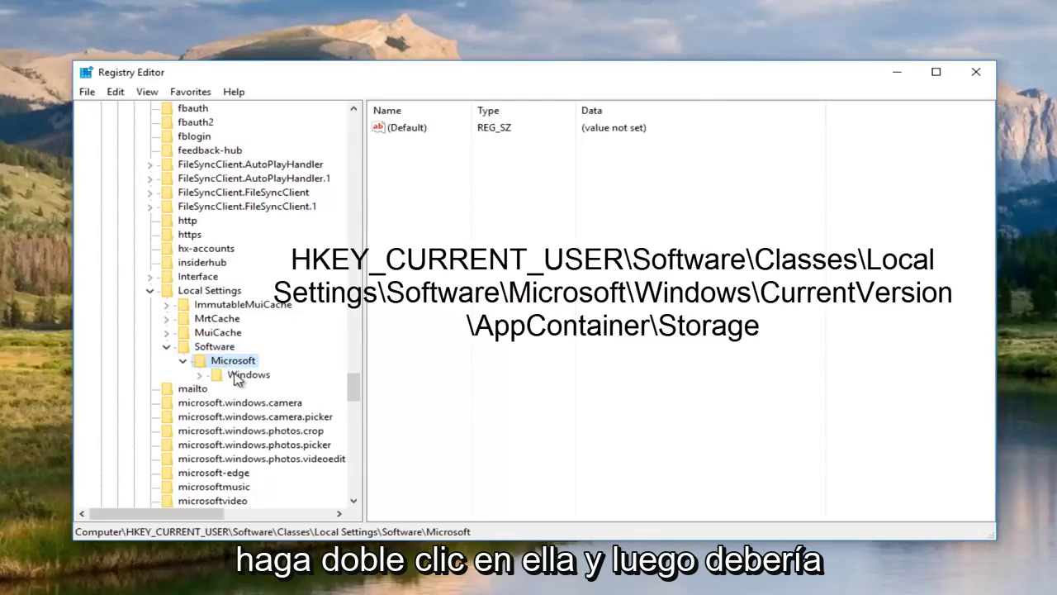
{"action": "double_click", "coordinate": [239, 375]}
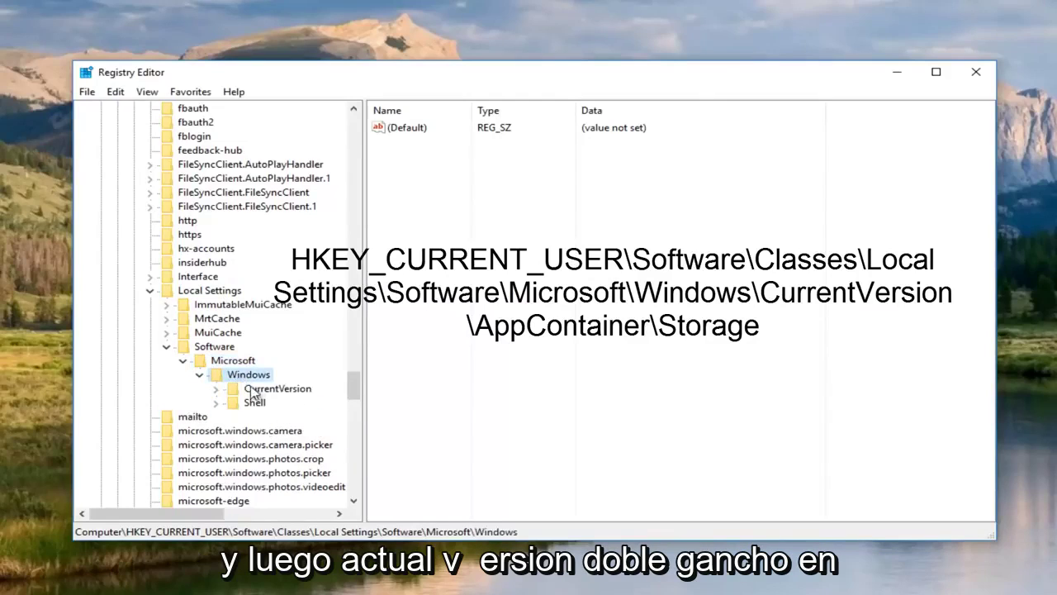
{"action": "double_click", "coordinate": [256, 393]}
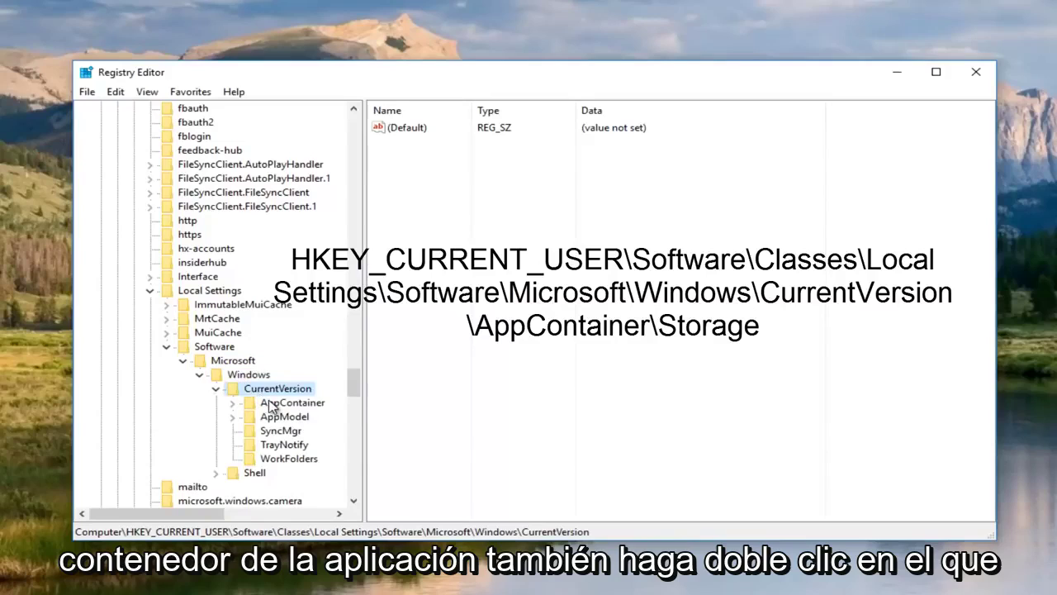
{"action": "double_click", "coordinate": [273, 402]}
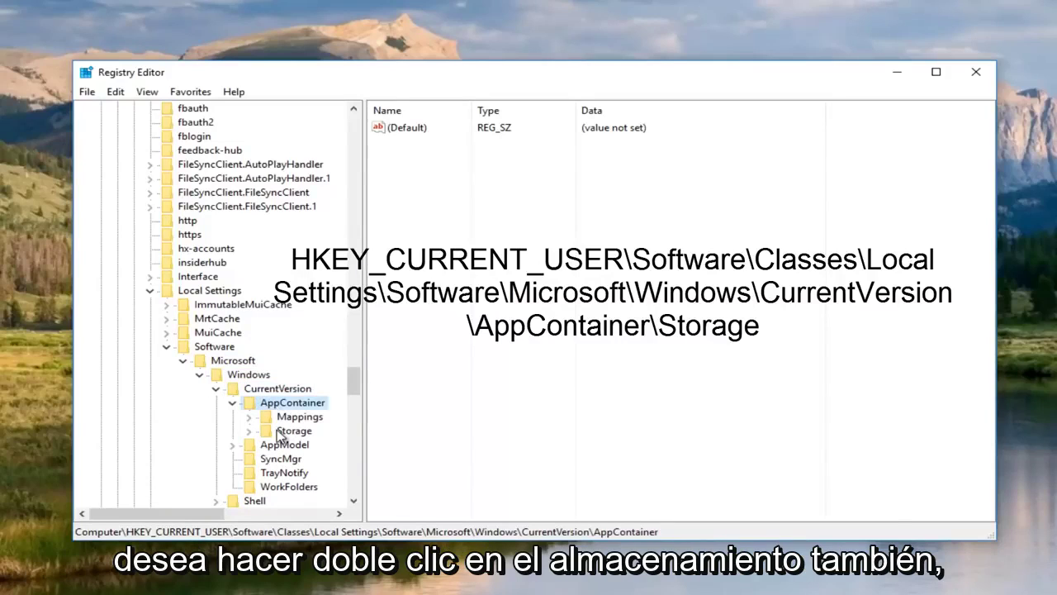
{"action": "double_click", "coordinate": [281, 431]}
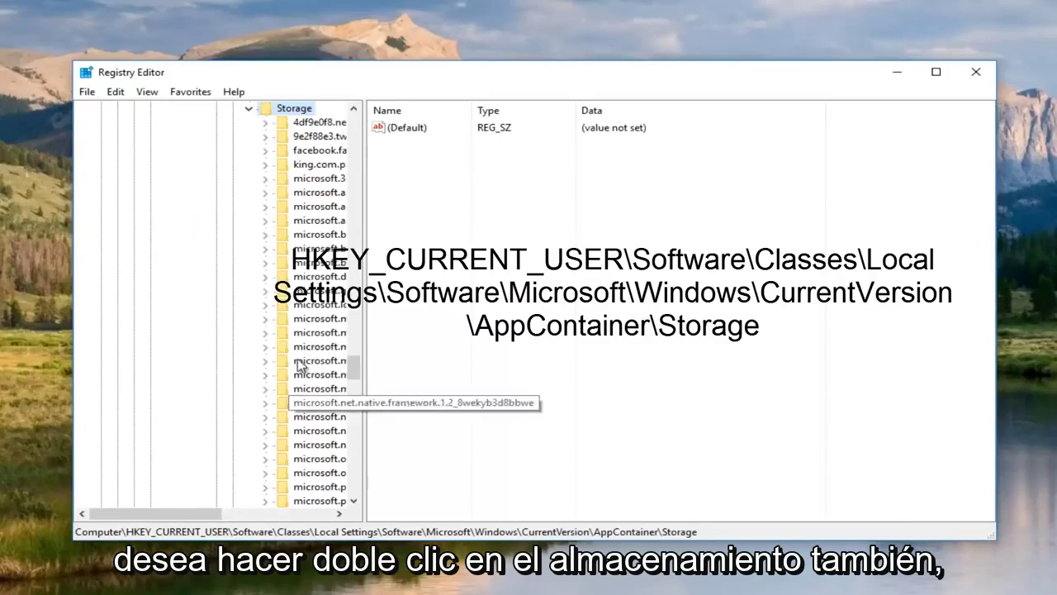
Step: Widen the key tree and scroll the Storage subkeys, finding no winstore_cw5n1h2txyewy key
{"action": "left_click_drag", "start_coordinate": [365, 232], "coordinate": [634, 219]}
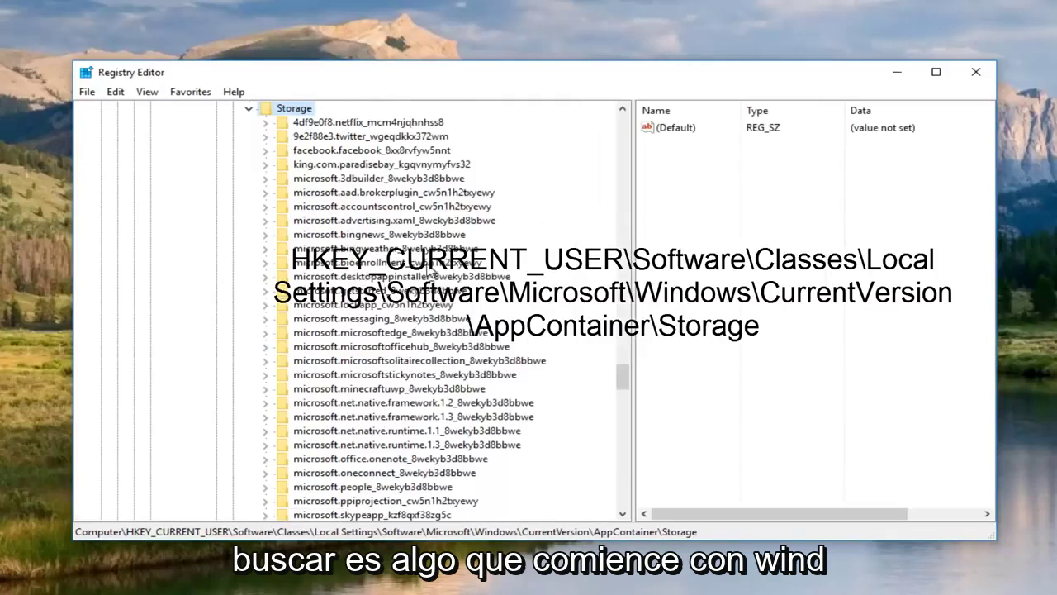
{"action": "scroll", "coordinate": [426, 269], "scroll_direction": "down", "scroll_amount": 7}
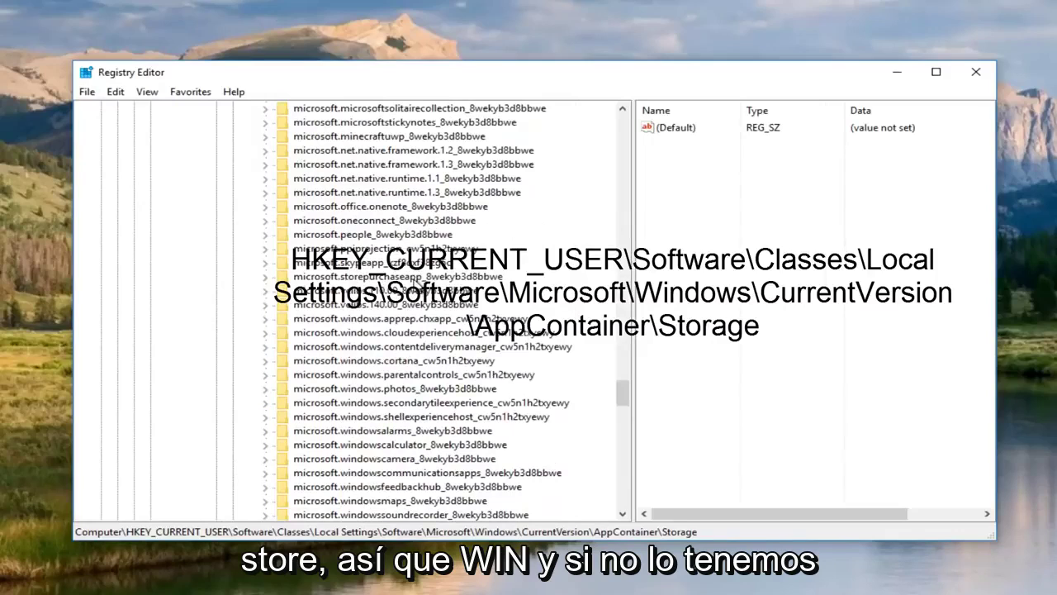
{"action": "scroll", "coordinate": [410, 280], "scroll_direction": "down", "scroll_amount": 9}
{"action": "scroll", "coordinate": [406, 289], "scroll_direction": "up", "scroll_amount": 3}
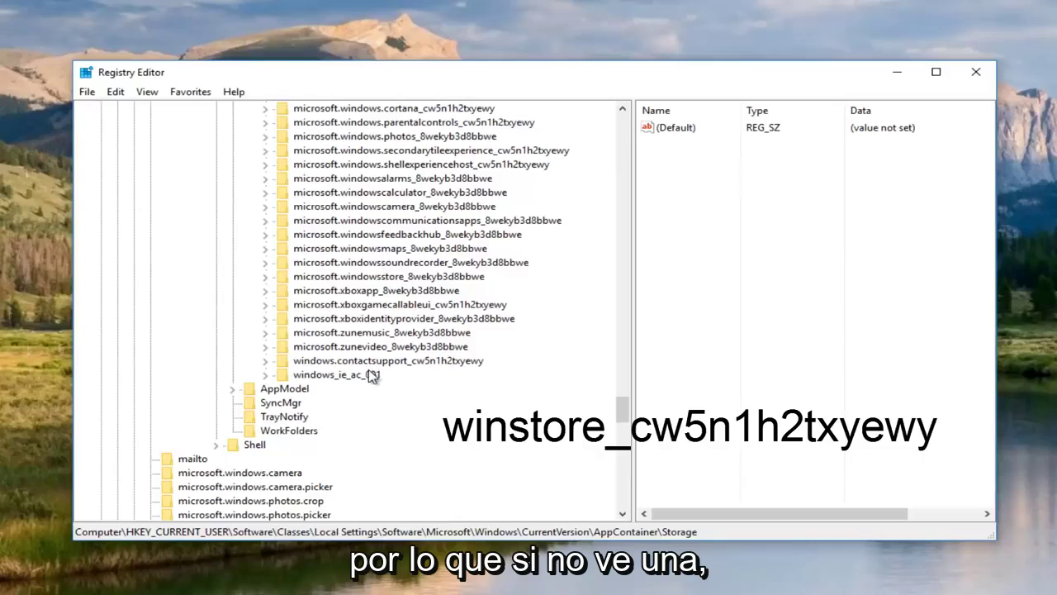
Step: Bring up the Storage key's New submenu showing the Key option
{"action": "scroll", "coordinate": [401, 371], "scroll_direction": "up", "scroll_amount": 8}
{"action": "scroll", "coordinate": [334, 351], "scroll_direction": "up", "scroll_amount": 9}
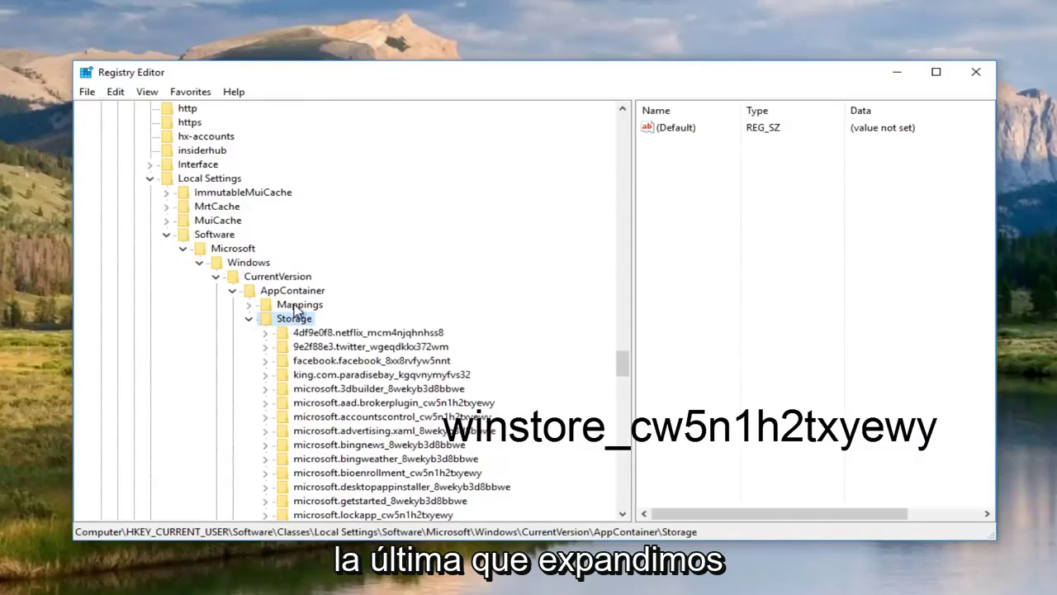
{"action": "right_click", "coordinate": [297, 320]}
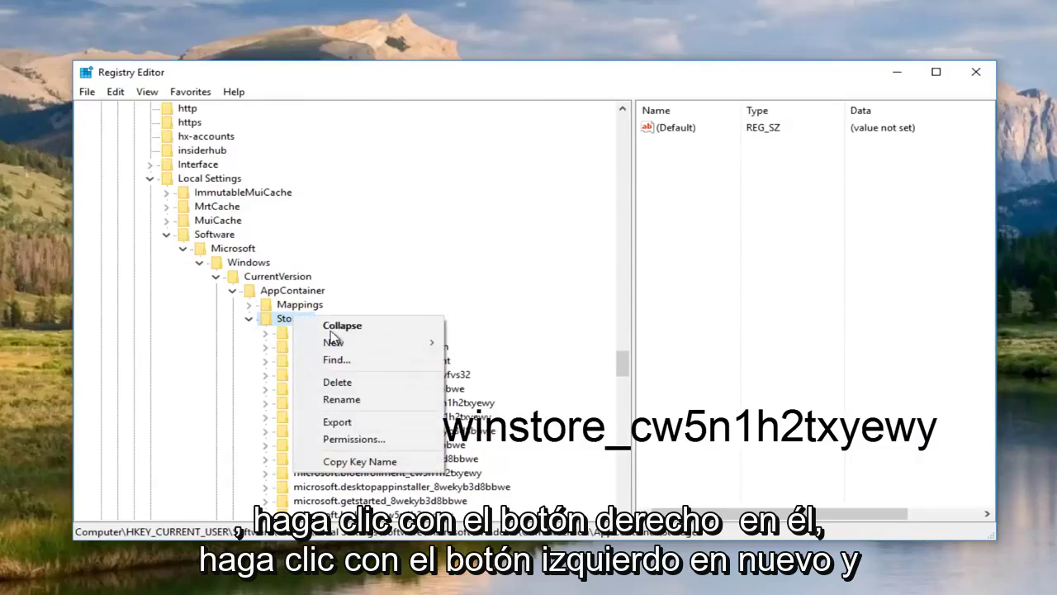
{"action": "mouse_move", "coordinate": [355, 351]}
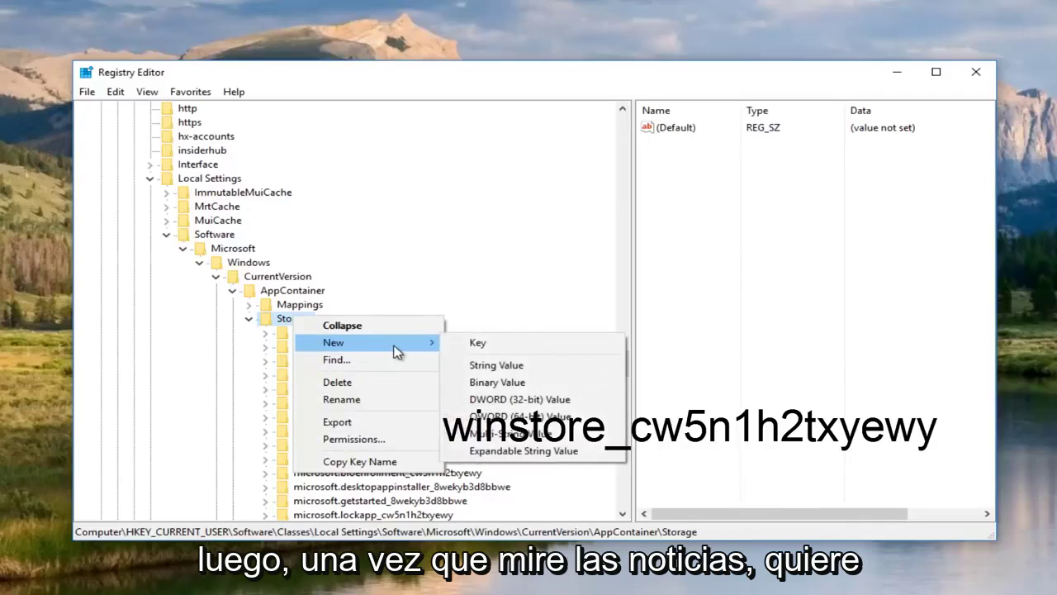
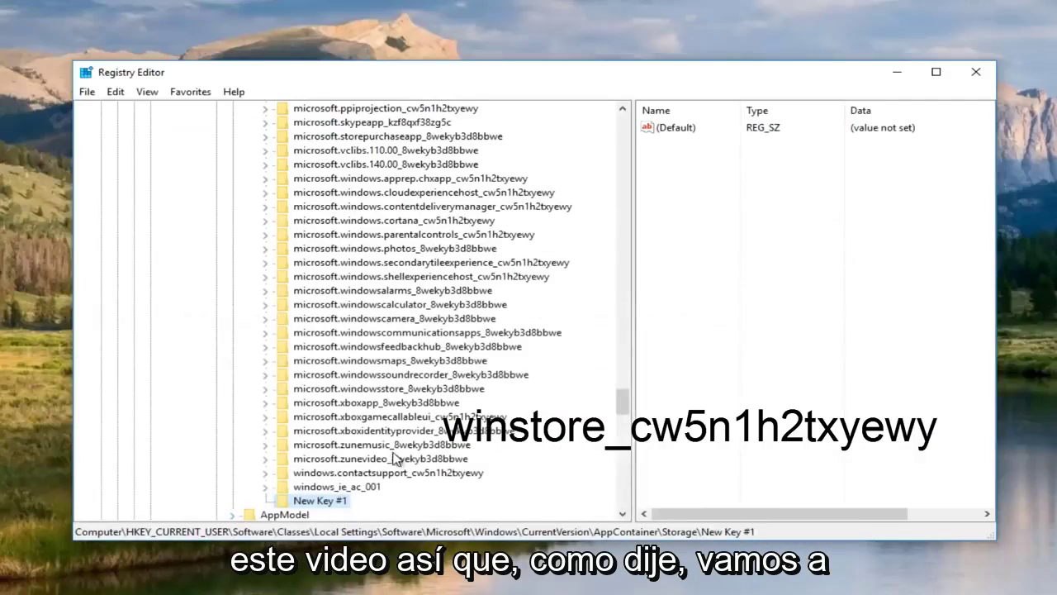
Step: Rename New Key #1 under Storage to winstore_cw5n1h2txyewy, then close Registry Editor
{"action": "scroll", "coordinate": [398, 459], "scroll_direction": "down", "scroll_amount": 2}
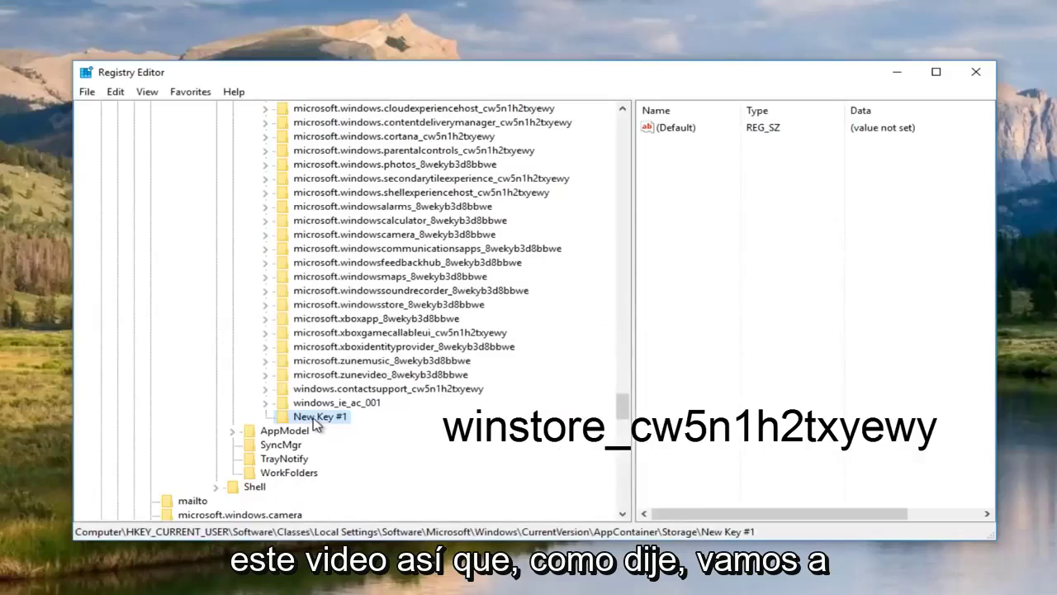
{"action": "right_click", "coordinate": [318, 418]}
{"action": "left_click", "coordinate": [358, 504]}
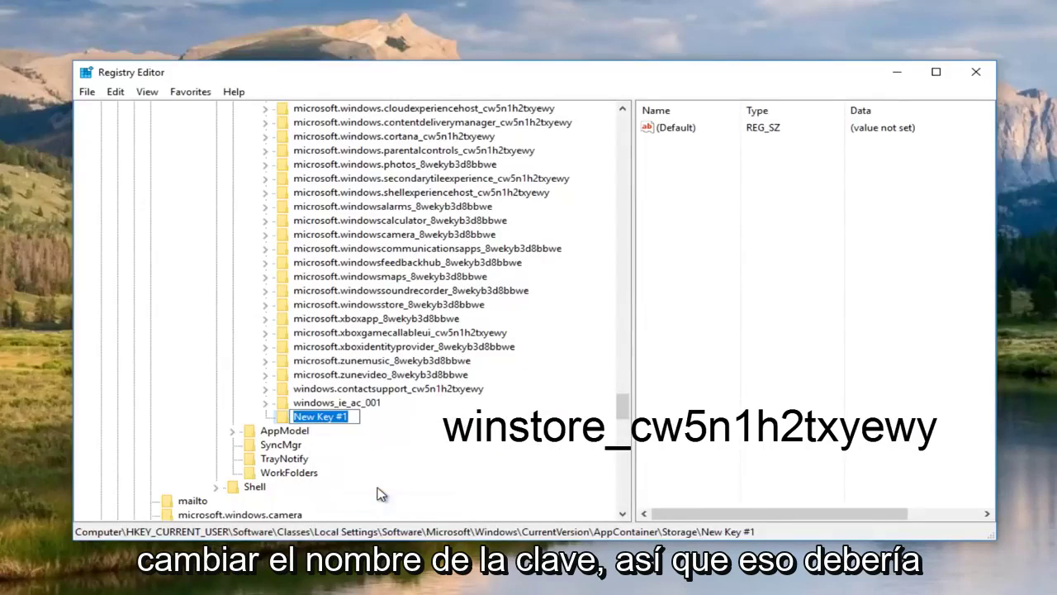
{"action": "type", "text": "winstore_cw5n1h2txyewy"}
{"action": "key", "text": "Return"}
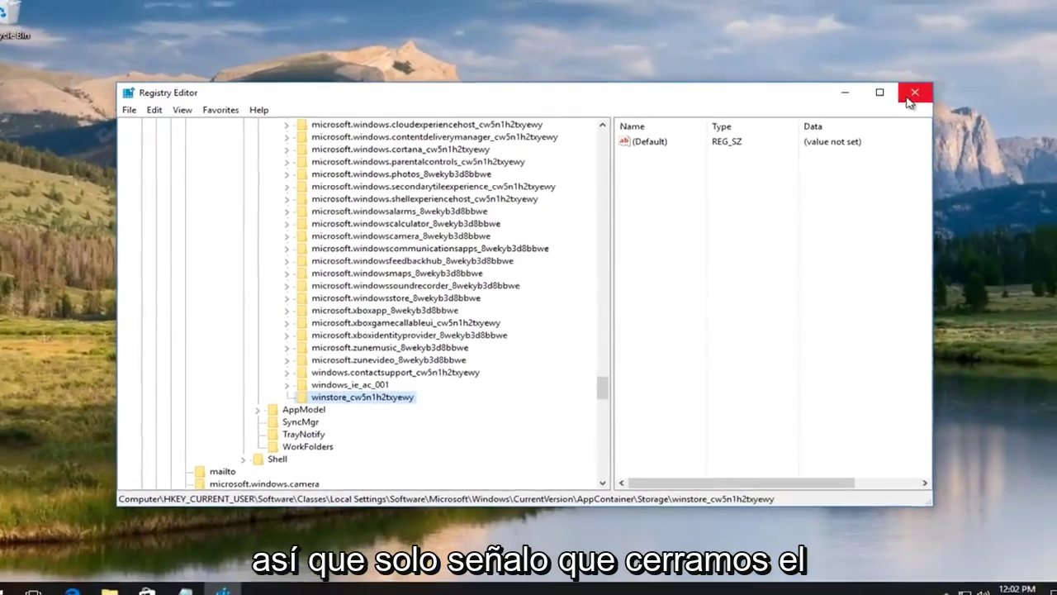
{"action": "left_click", "coordinate": [975, 71]}
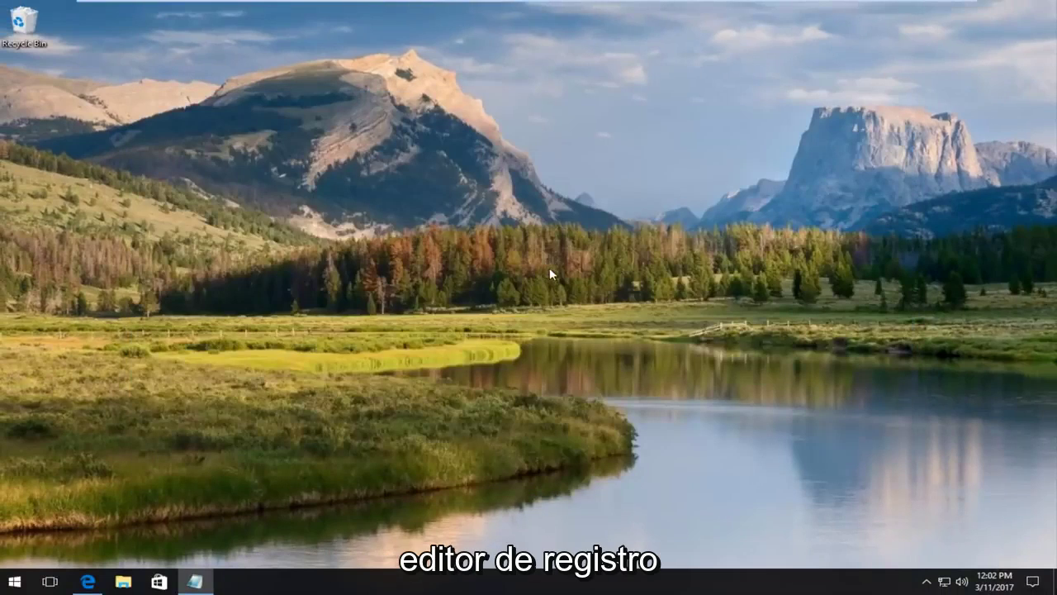
Step: Launch Edge maximized and scroll the helgeklein.com download page to the SetACL 3.0.6 section
{"action": "left_click", "coordinate": [87, 581]}
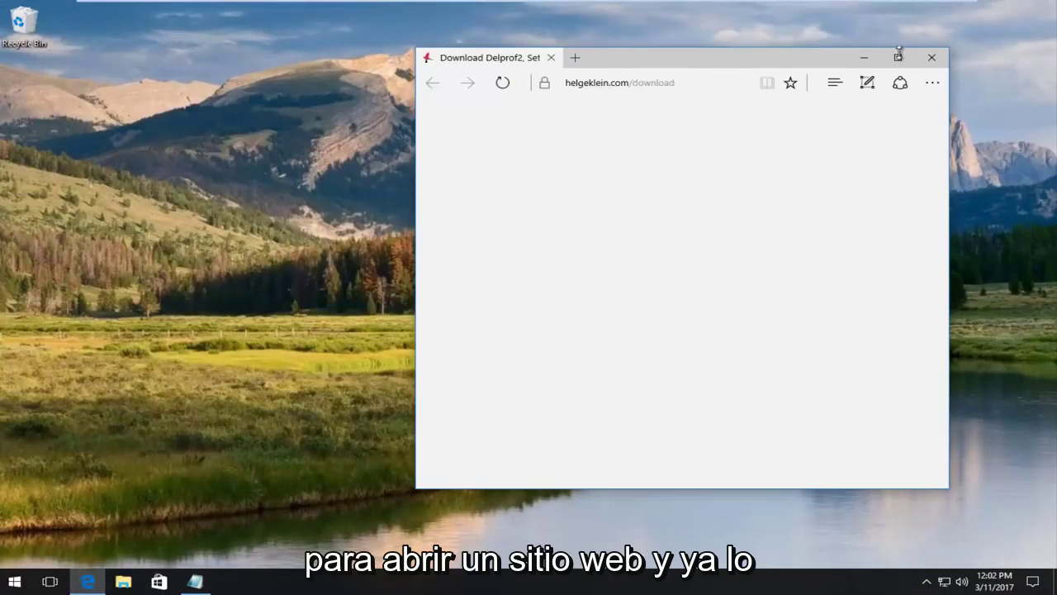
{"action": "left_click", "coordinate": [898, 55]}
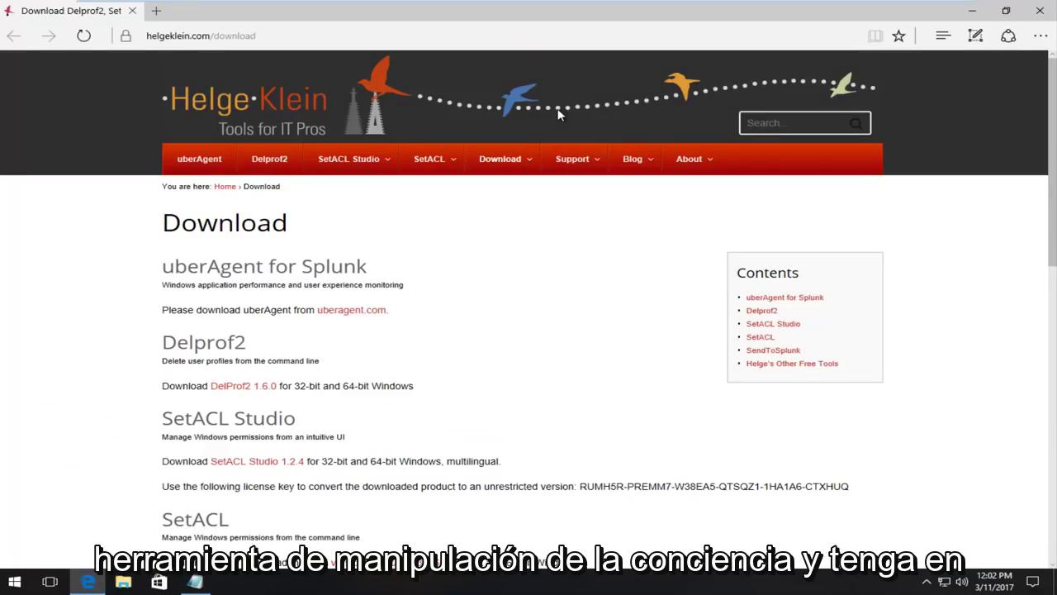
{"action": "scroll", "coordinate": [458, 270], "scroll_direction": "down", "scroll_amount": 2}
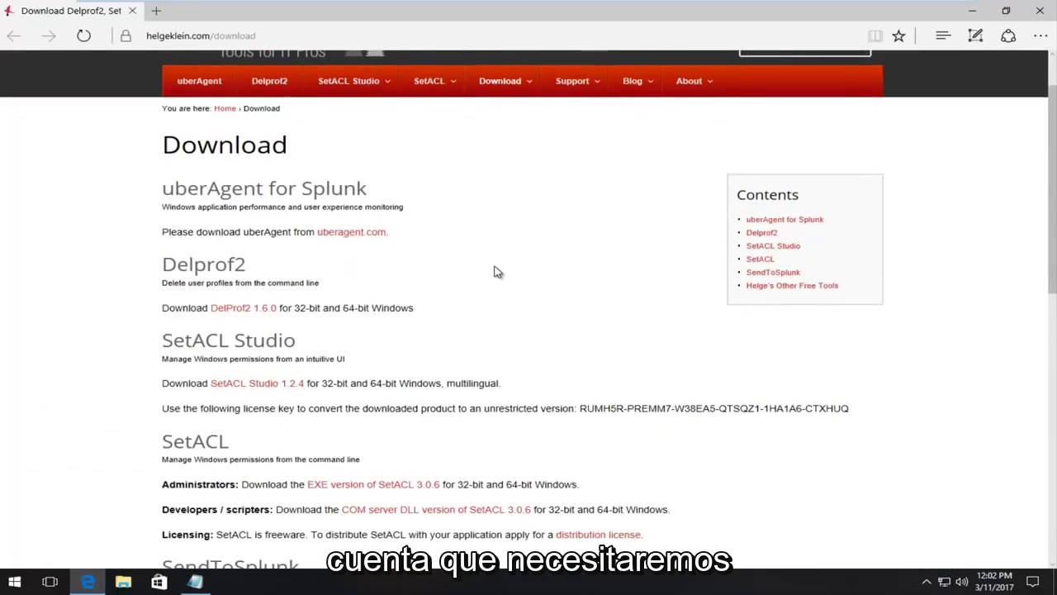
{"action": "scroll", "coordinate": [510, 264], "scroll_direction": "down", "scroll_amount": 5}
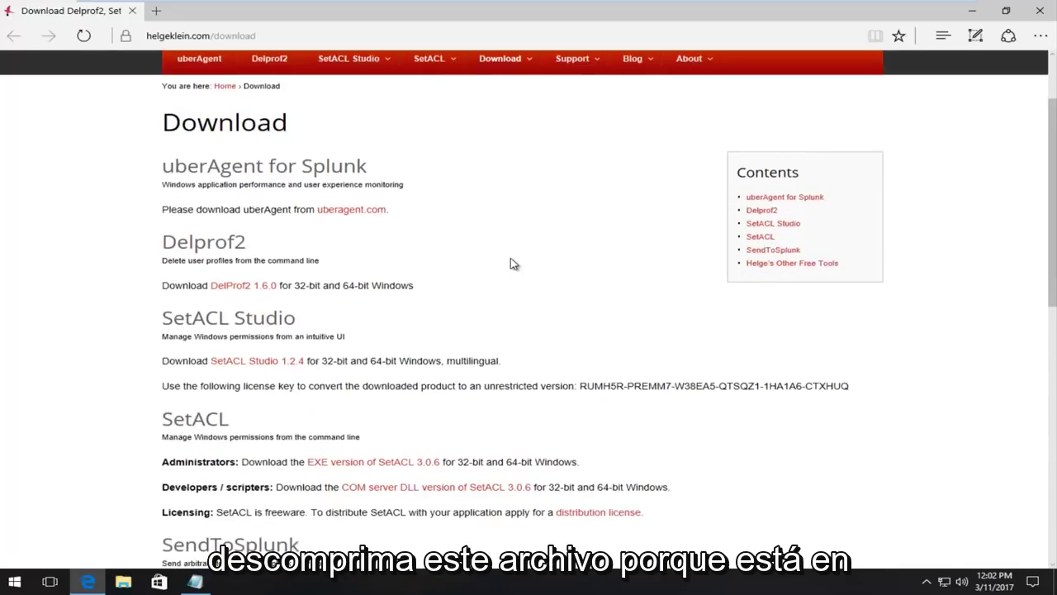
{"action": "scroll", "coordinate": [465, 264], "scroll_direction": "up", "scroll_amount": 6}
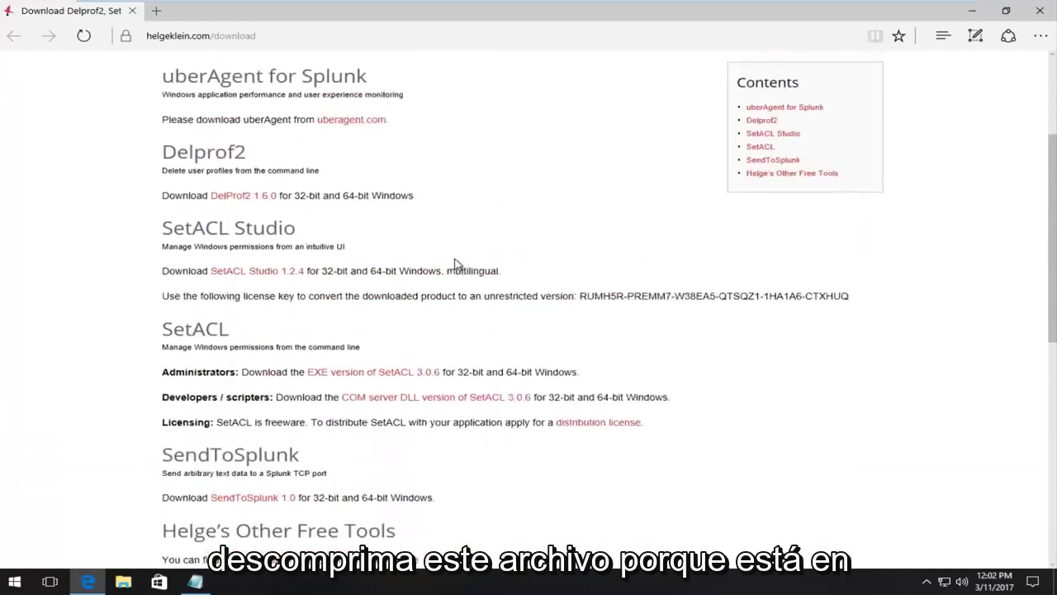
{"action": "scroll", "coordinate": [403, 299], "scroll_direction": "down", "scroll_amount": 1}
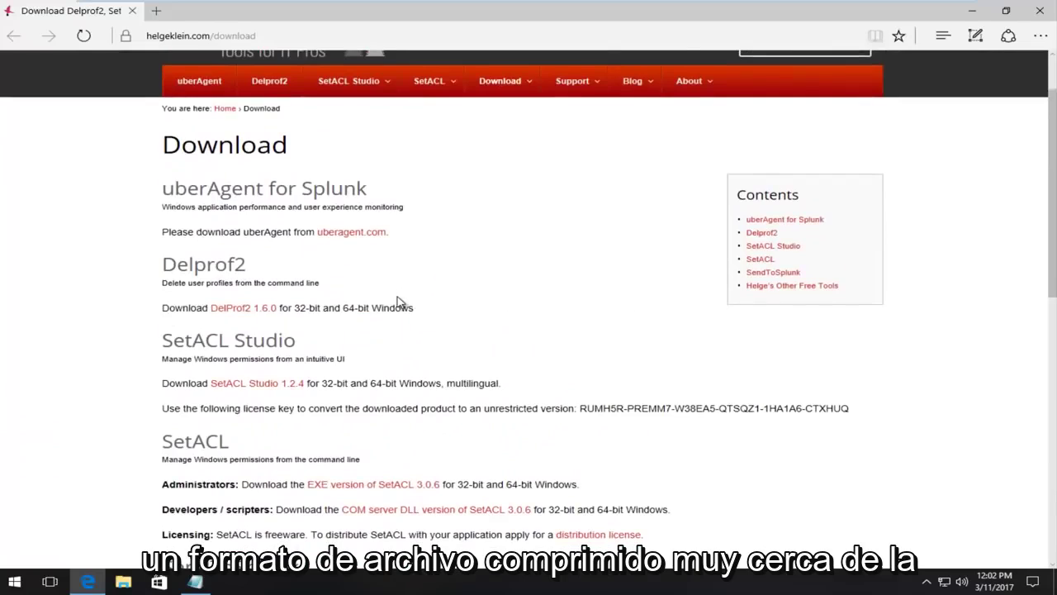
{"action": "scroll", "coordinate": [401, 302], "scroll_direction": "down", "scroll_amount": 1}
{"action": "scroll", "coordinate": [232, 180], "scroll_direction": "up", "scroll_amount": 2}
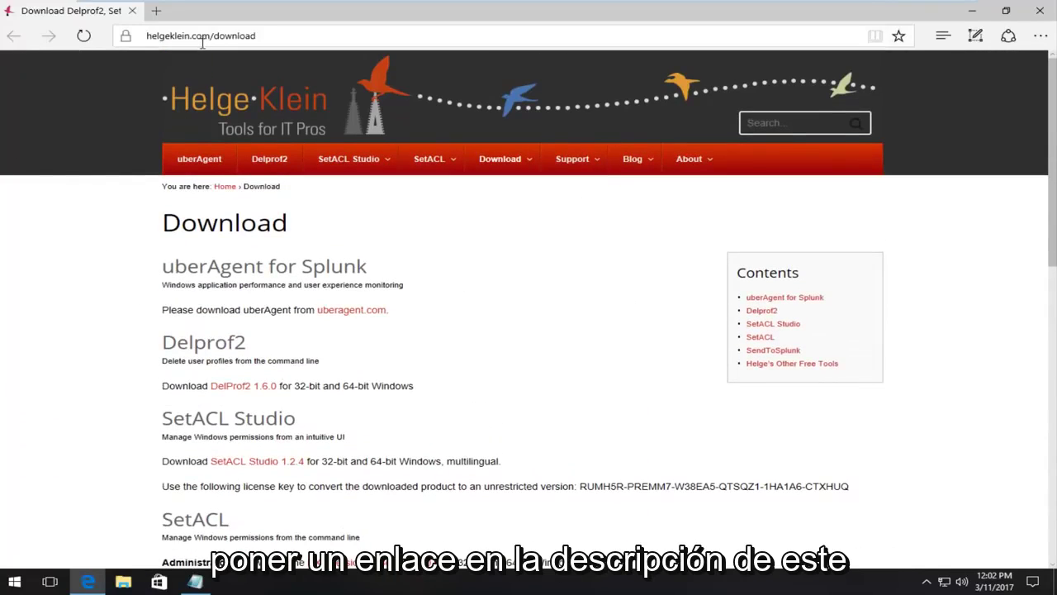
{"action": "scroll", "coordinate": [328, 286], "scroll_direction": "down", "scroll_amount": 3}
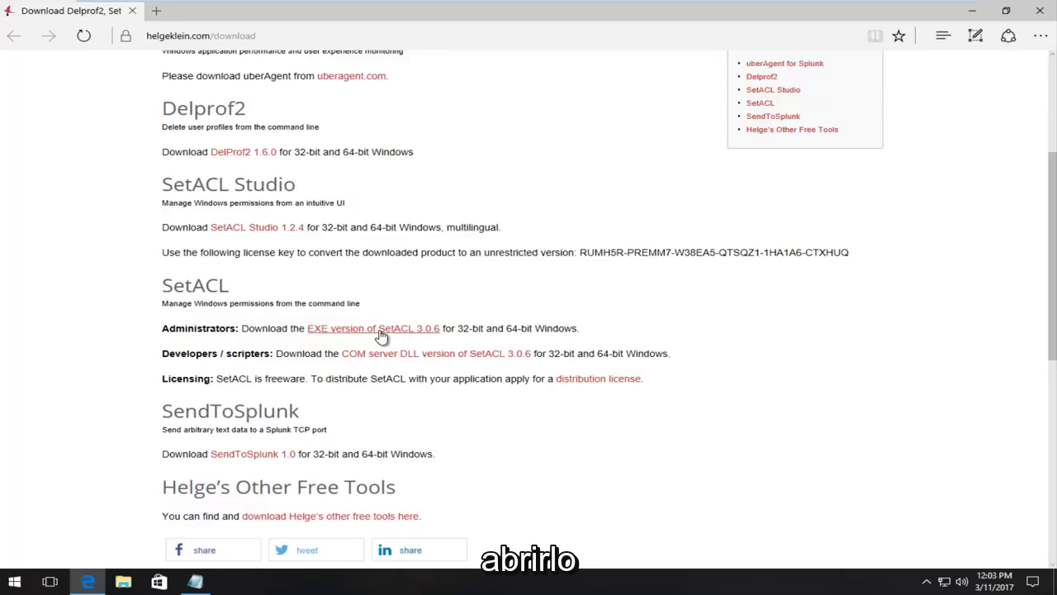
Step: Download the EXE version of SetACL 3.0.6, agreeing to the terms and saving the zip
{"action": "left_click", "coordinate": [312, 351]}
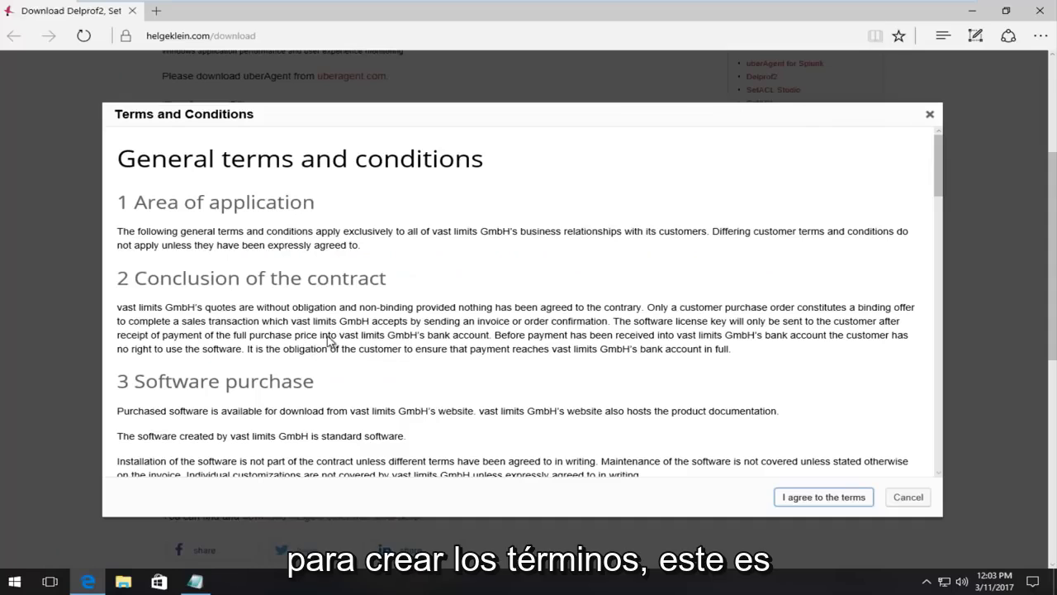
{"action": "left_click", "coordinate": [824, 497]}
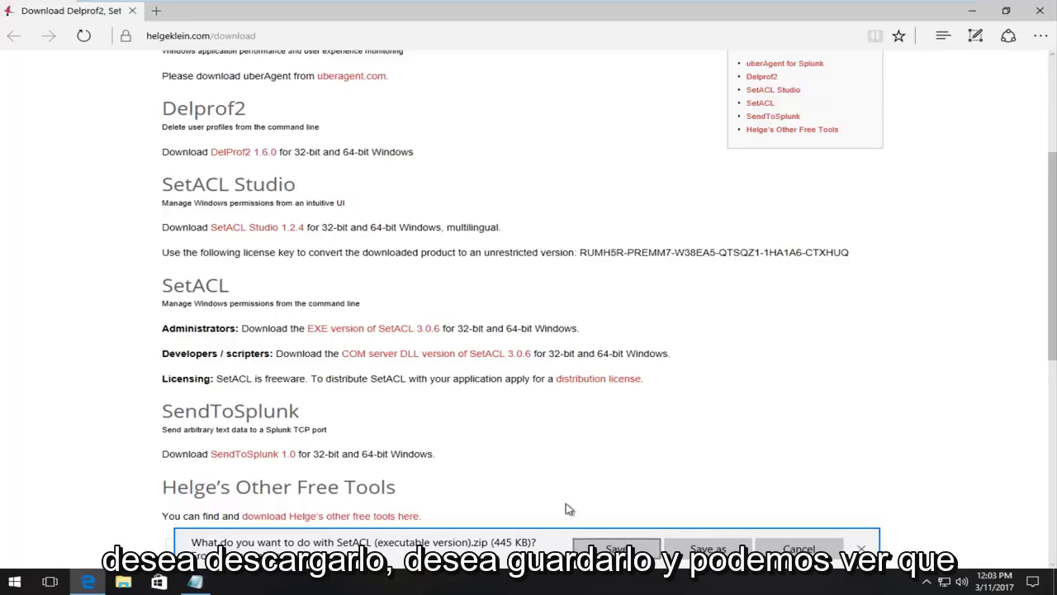
{"action": "key", "text": "Return"}
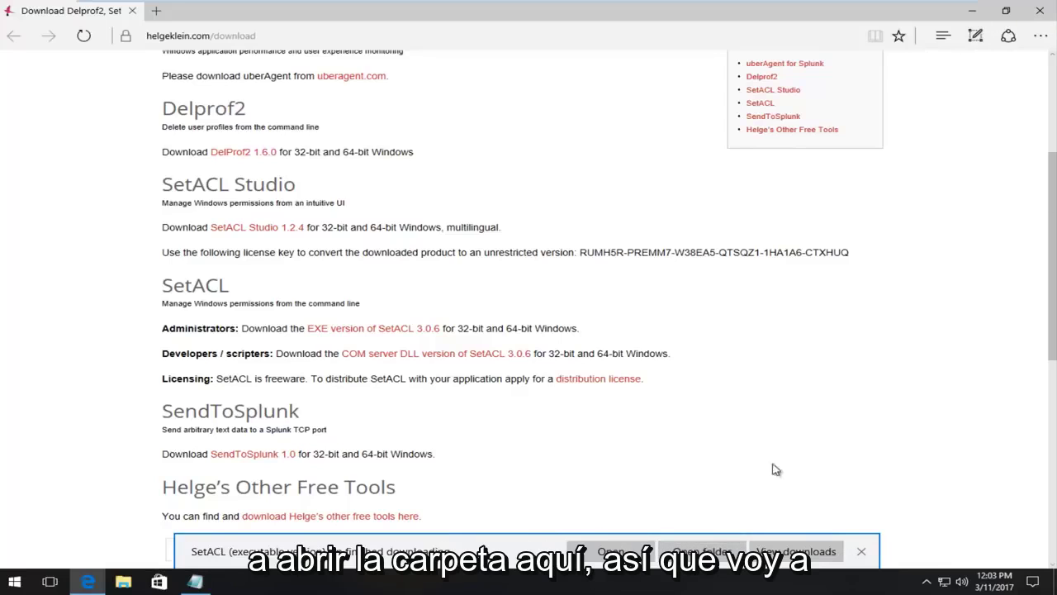
Step: Open the Downloads folder, minimize Edge, and open SetACL (executable version) inside the zip
{"action": "left_click", "coordinate": [701, 550]}
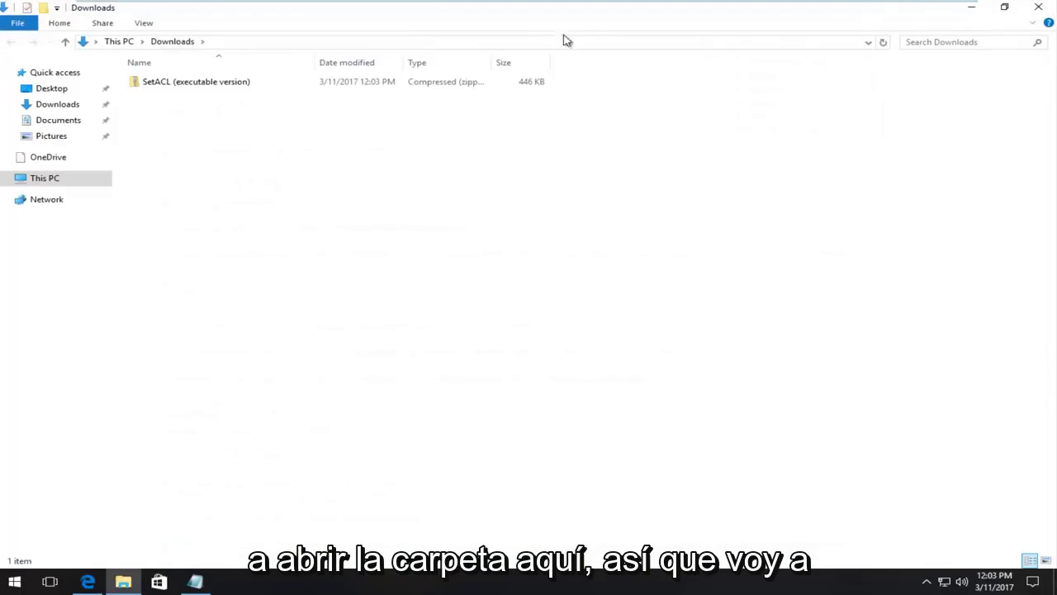
{"action": "left_click", "coordinate": [1004, 7]}
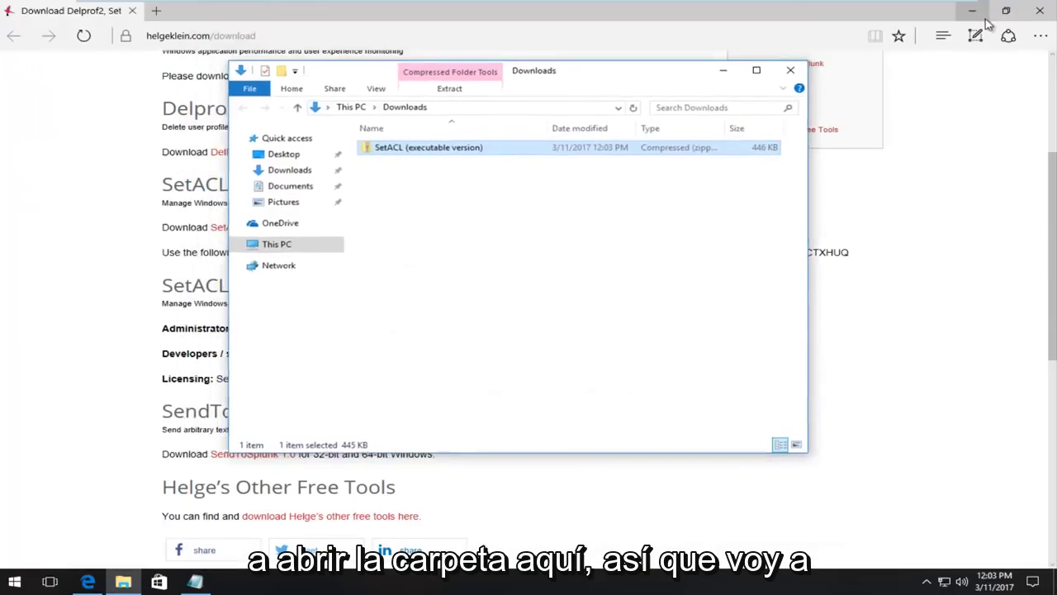
{"action": "left_click", "coordinate": [988, 8]}
{"action": "left_click", "coordinate": [971, 7]}
{"action": "left_click_drag", "start_coordinate": [602, 77], "coordinate": [693, 76]}
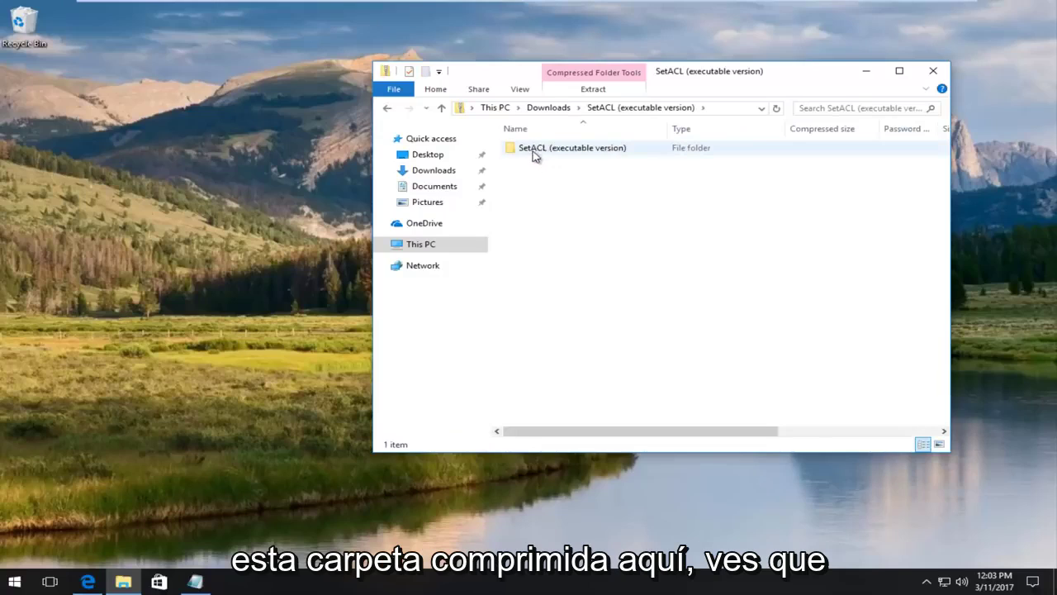
{"action": "double_click", "coordinate": [576, 154]}
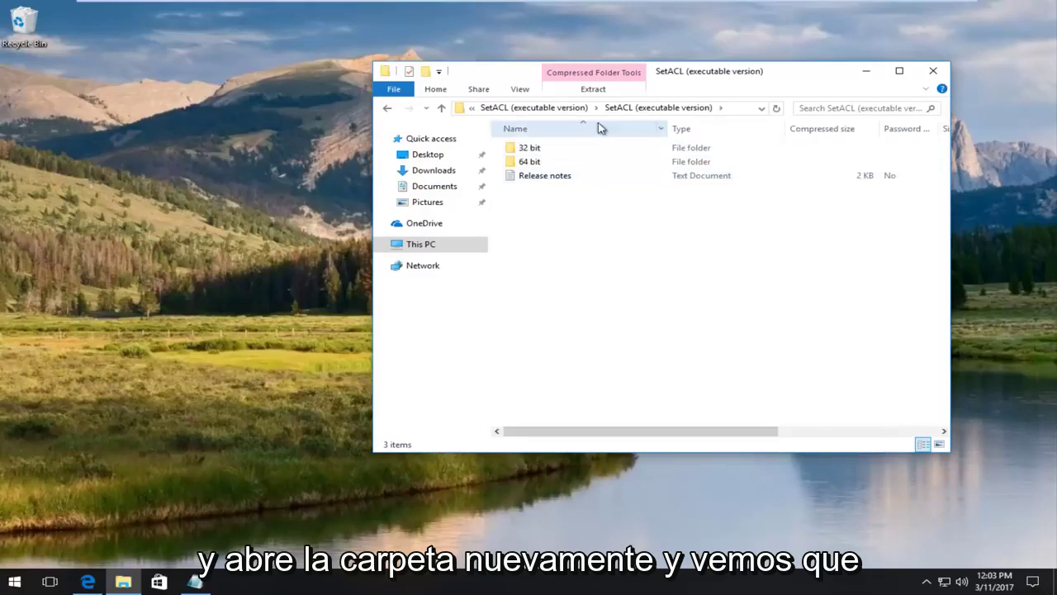
{"action": "left_click_drag", "start_coordinate": [692, 77], "coordinate": [653, 79]}
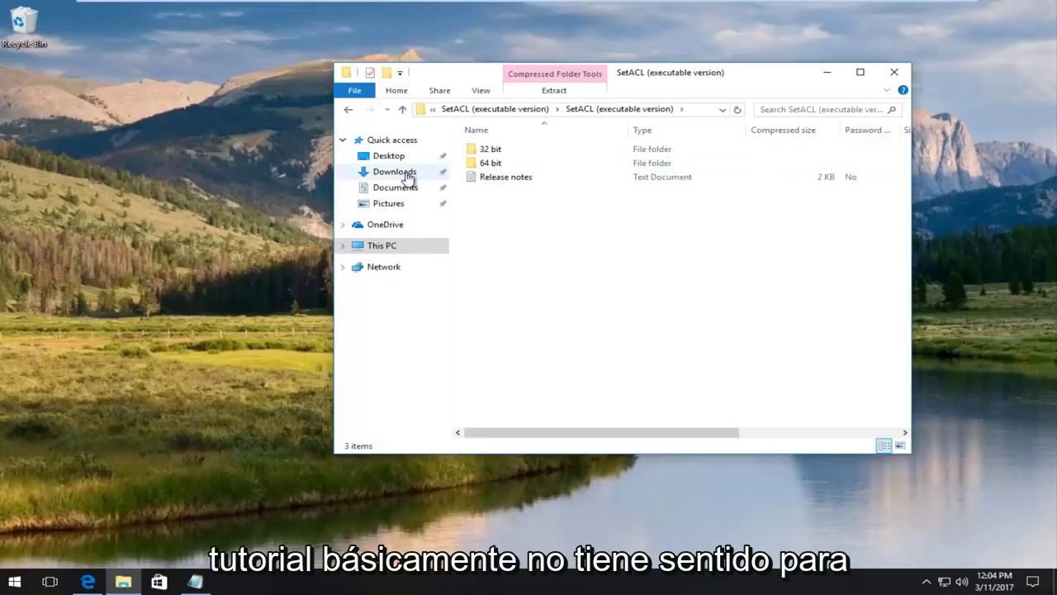
{"action": "left_click", "coordinate": [15, 582]}
{"action": "type", "text": "sys"}
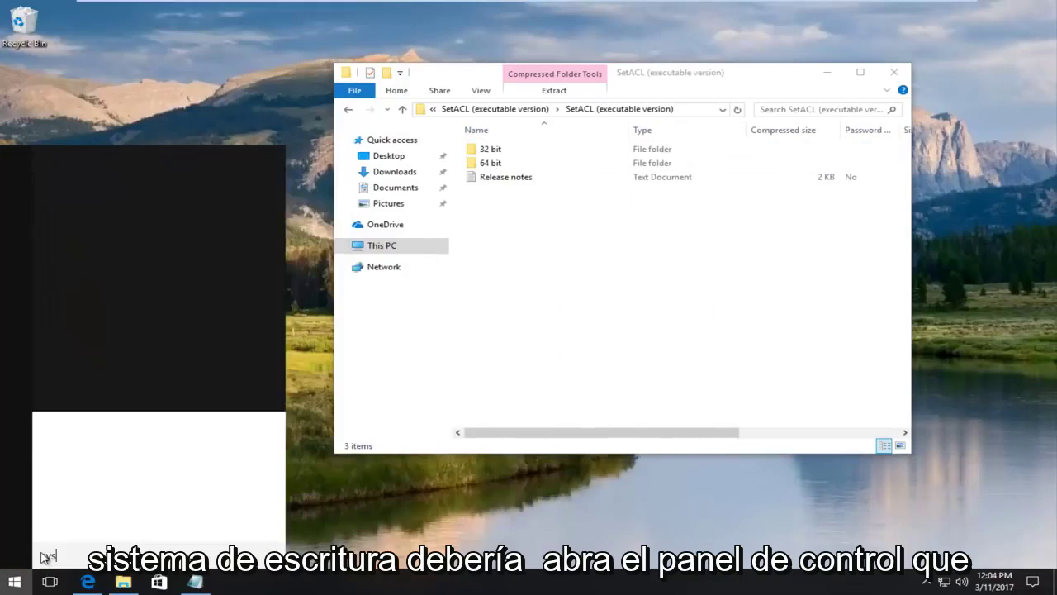
{"action": "type", "text": "tem"}
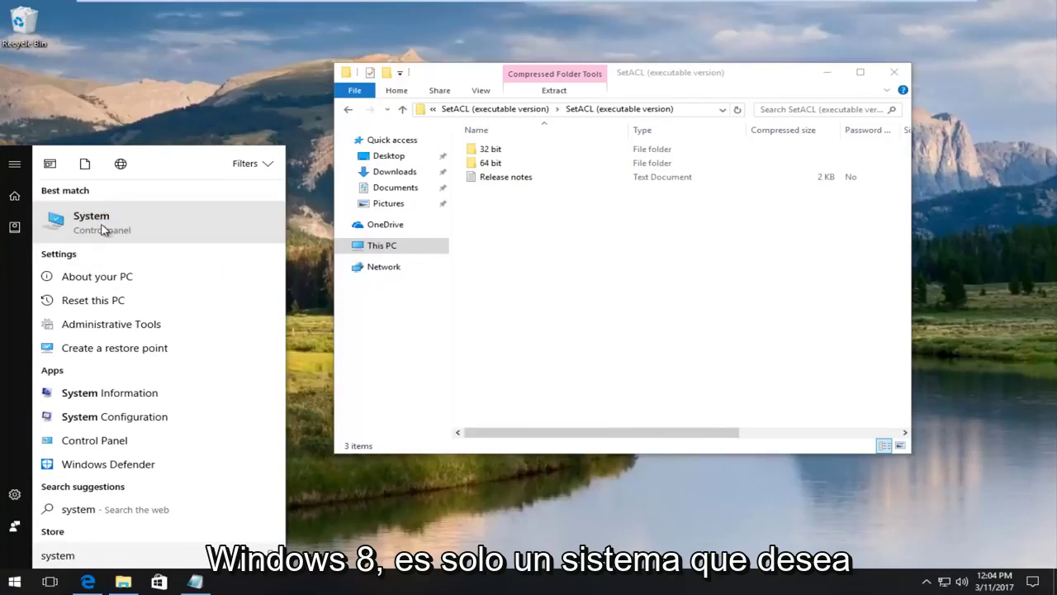
{"action": "left_click", "coordinate": [103, 229]}
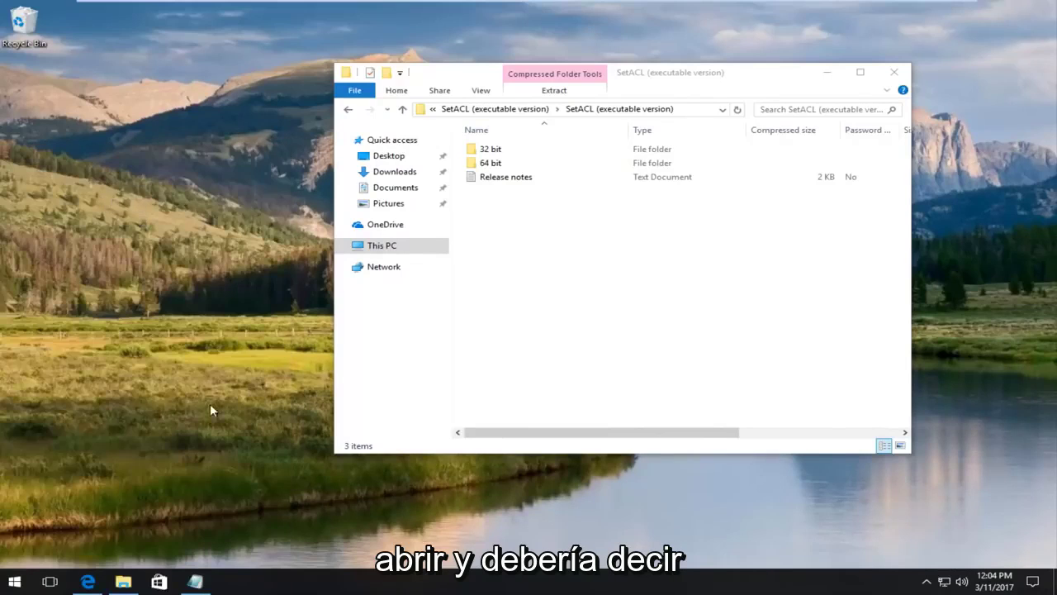
{"action": "left_click_drag", "start_coordinate": [337, 99], "coordinate": [454, 93]}
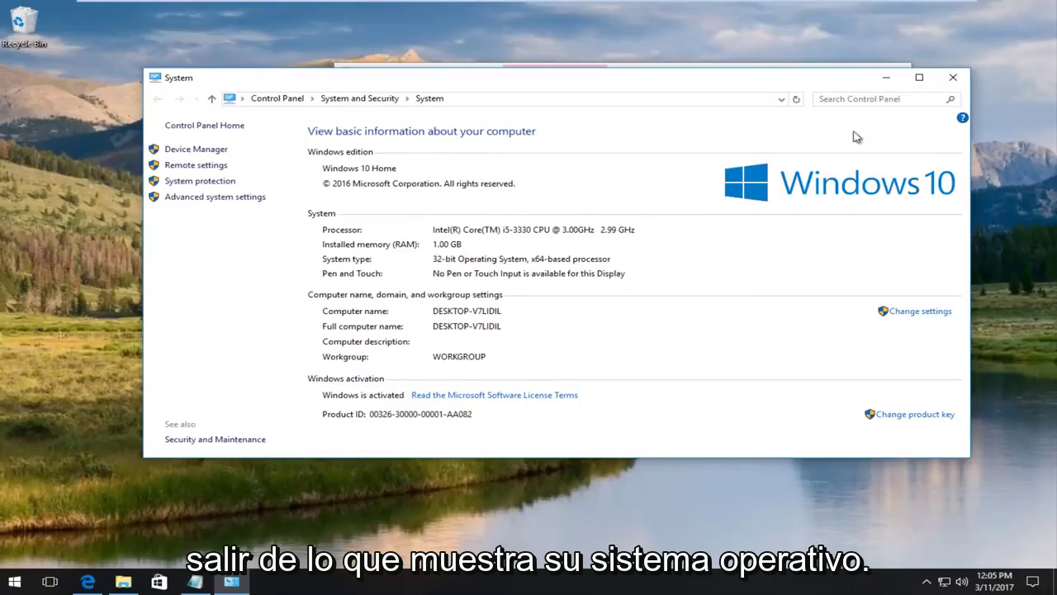
Step: Close the system information window and copy SetACL from the 32 bit folder to the desktop
{"action": "left_click", "coordinate": [953, 77]}
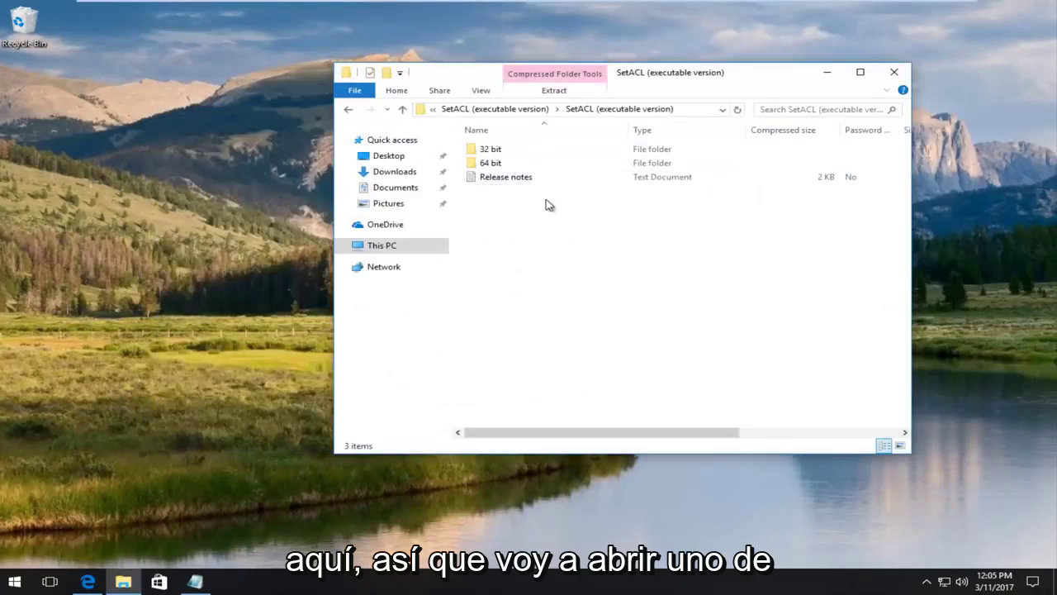
{"action": "double_click", "coordinate": [494, 150]}
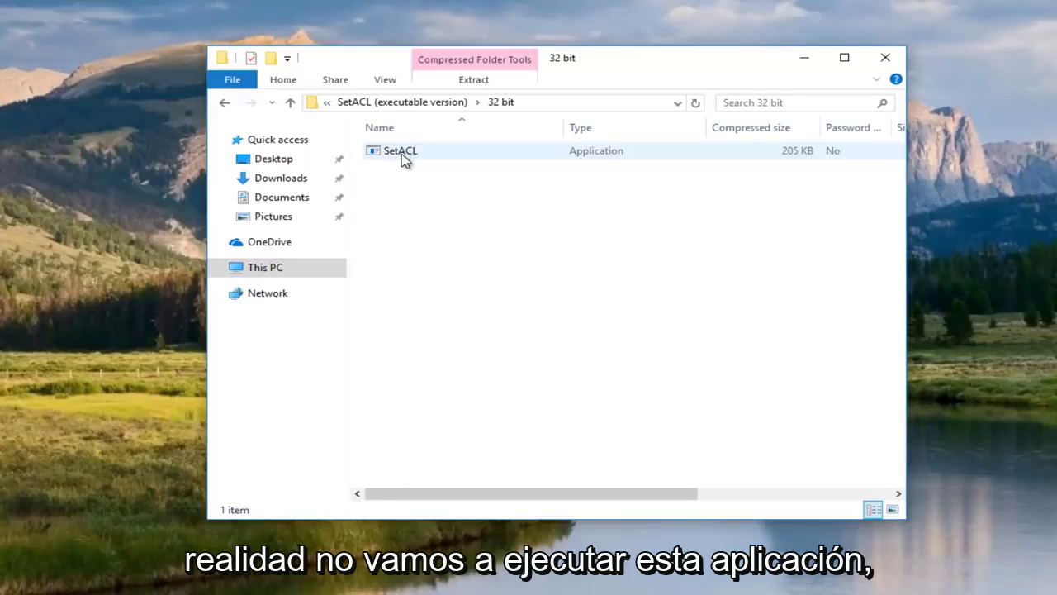
{"action": "left_click_drag", "start_coordinate": [402, 158], "coordinate": [151, 208]}
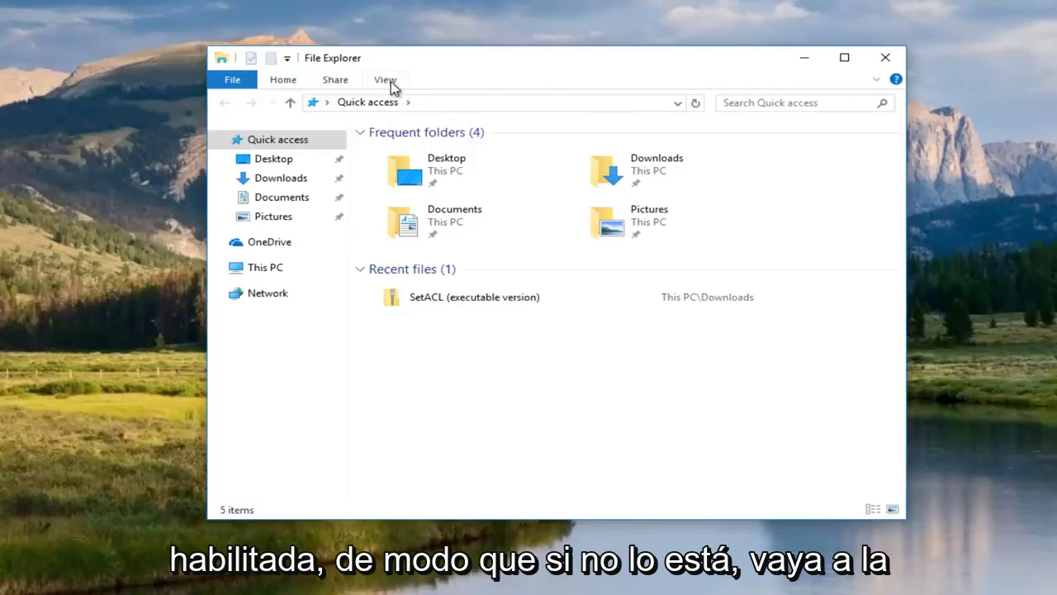
Step: Turn on 'Show hidden files, folders, and drives' in Folder Options and apply it
{"action": "left_click", "coordinate": [386, 81]}
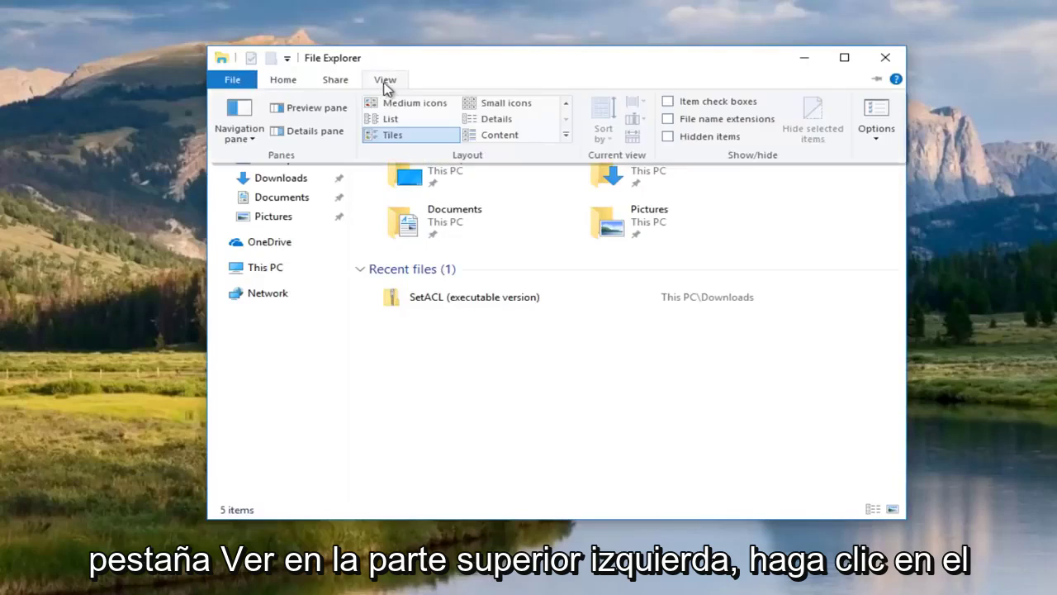
{"action": "left_click", "coordinate": [874, 119]}
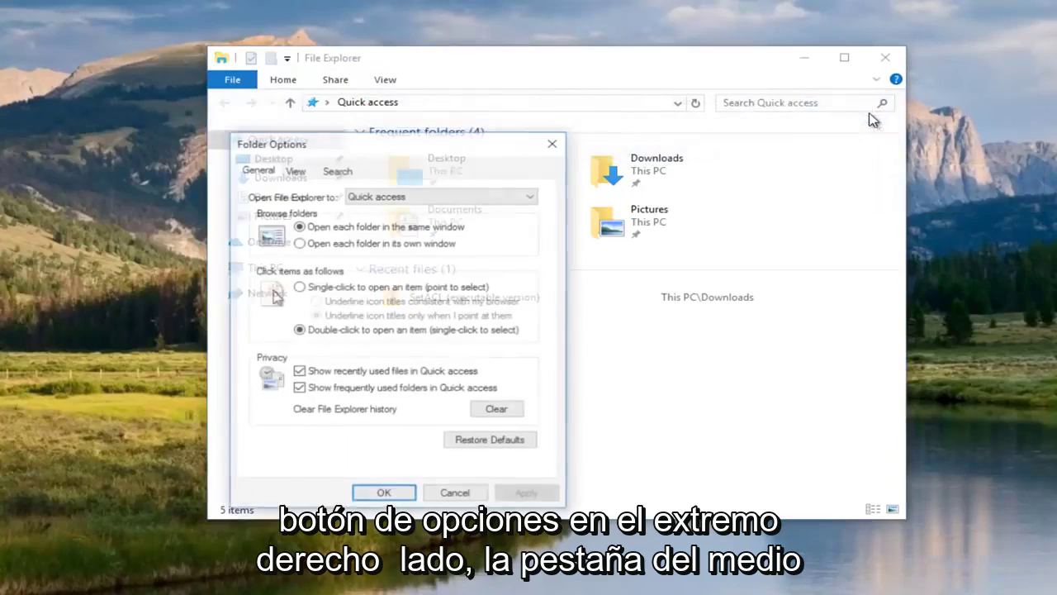
{"action": "left_click_drag", "start_coordinate": [484, 146], "coordinate": [553, 104]}
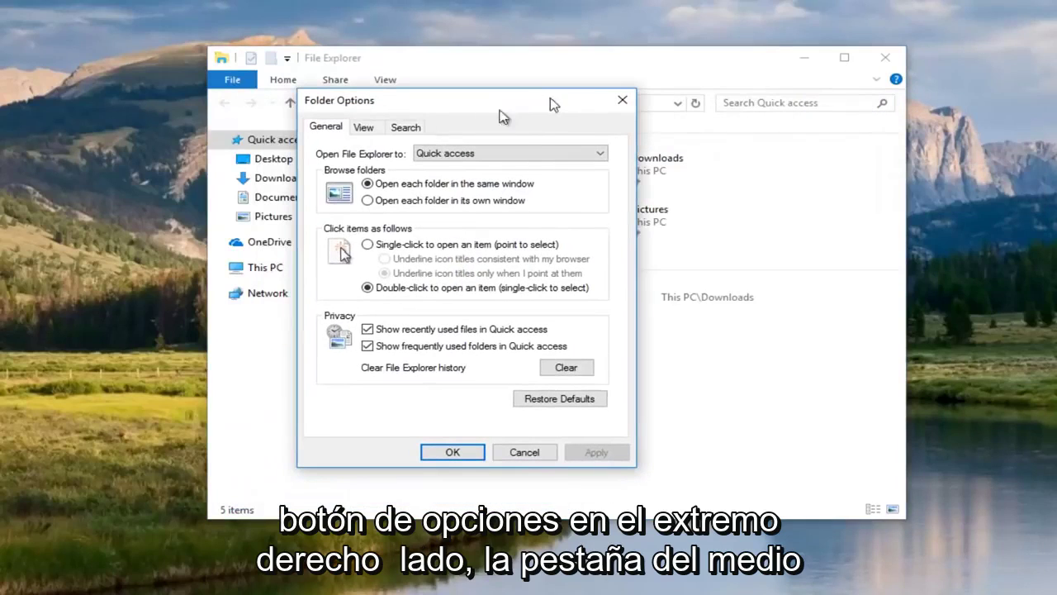
{"action": "left_click", "coordinate": [366, 132]}
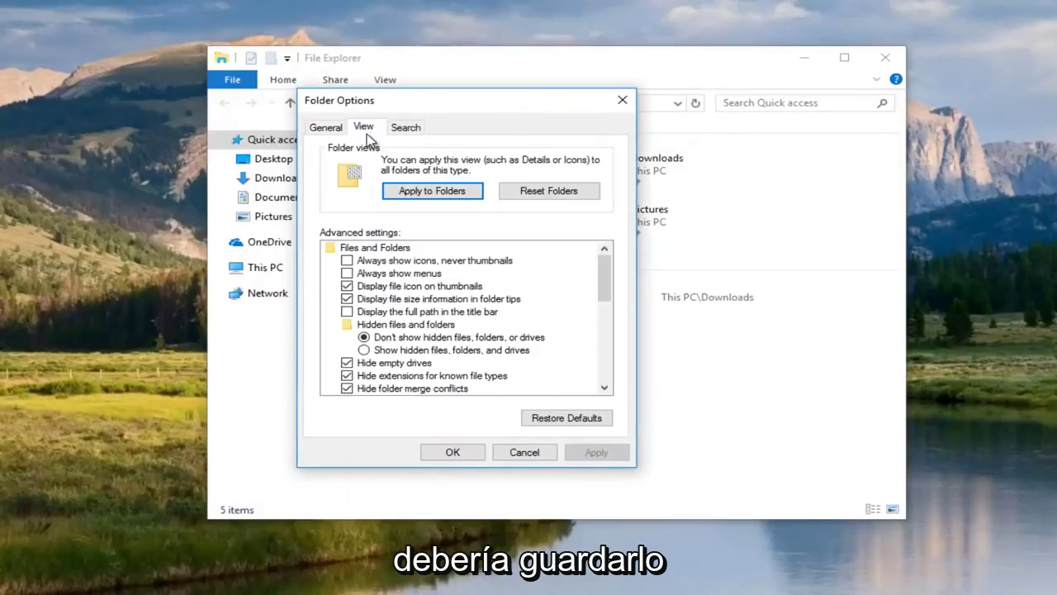
{"action": "left_click", "coordinate": [364, 351]}
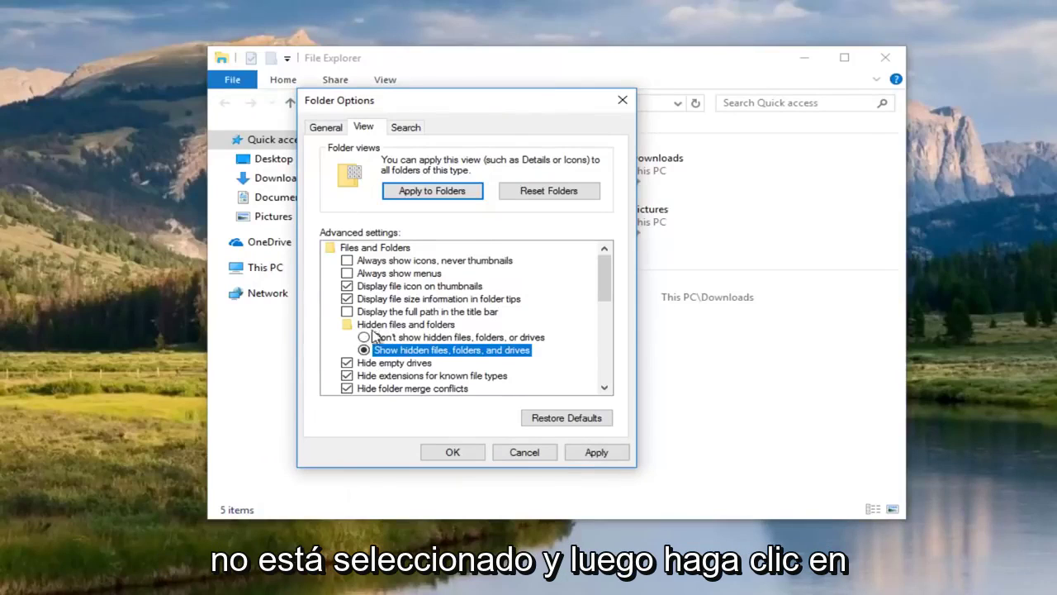
{"action": "left_click", "coordinate": [581, 454]}
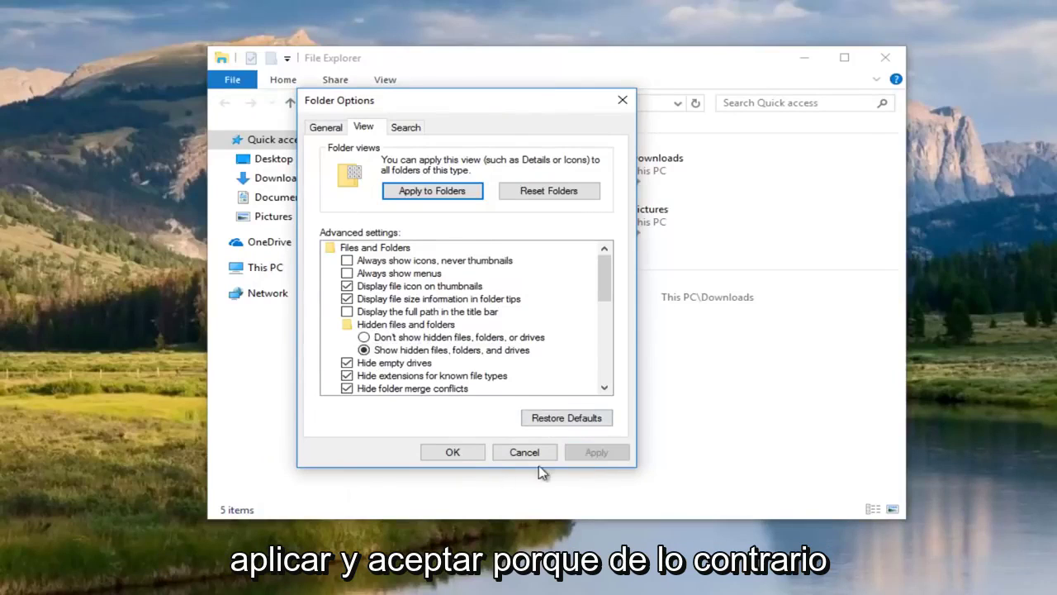
{"action": "left_click", "coordinate": [449, 452]}
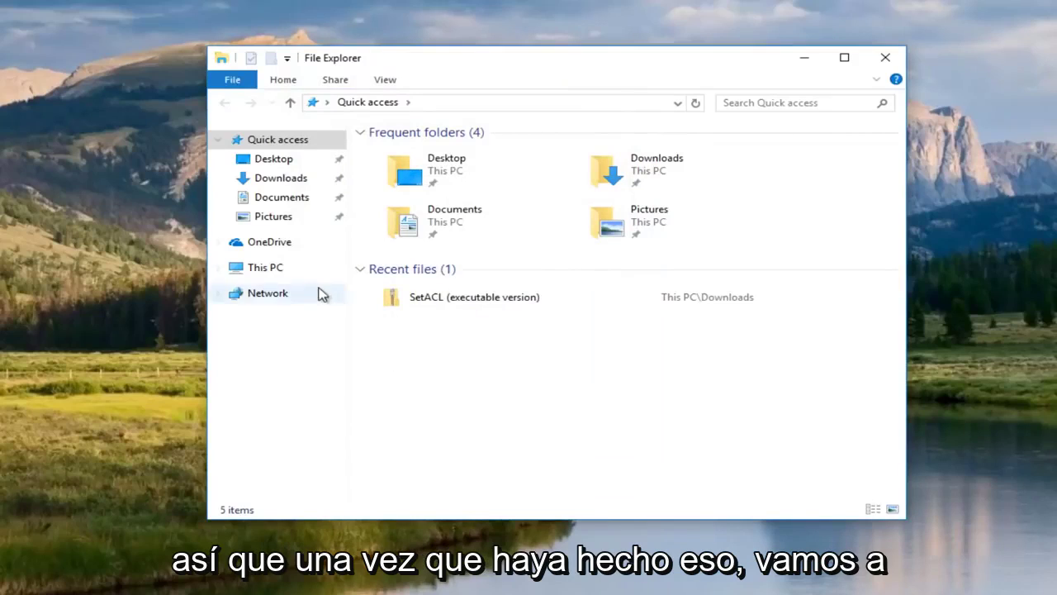
Step: Browse from This PC through Local Disk (C:) and Windows into the System32 folder
{"action": "left_click", "coordinate": [259, 275]}
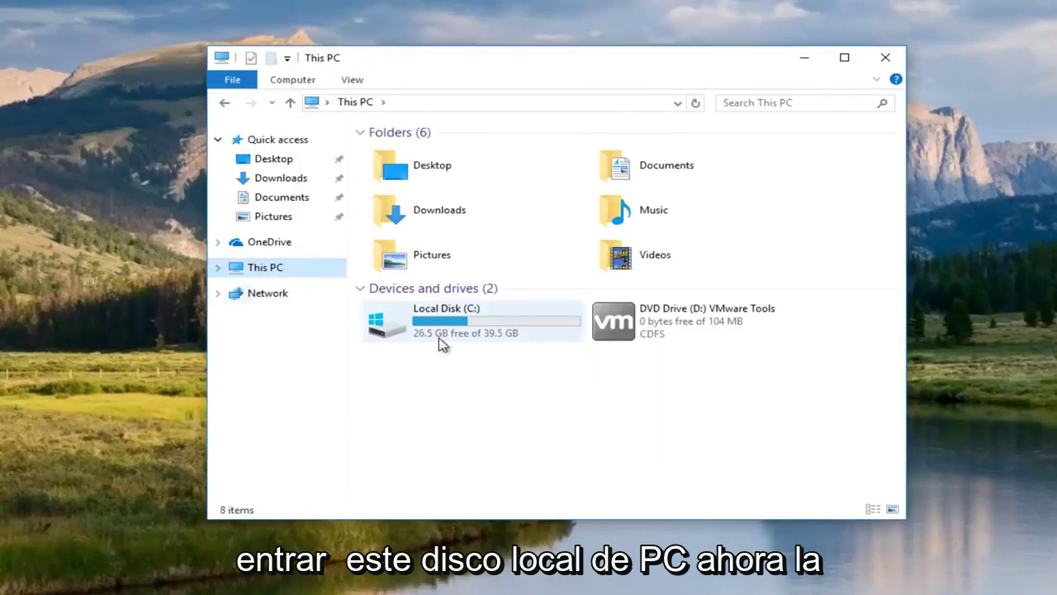
{"action": "double_click", "coordinate": [438, 338]}
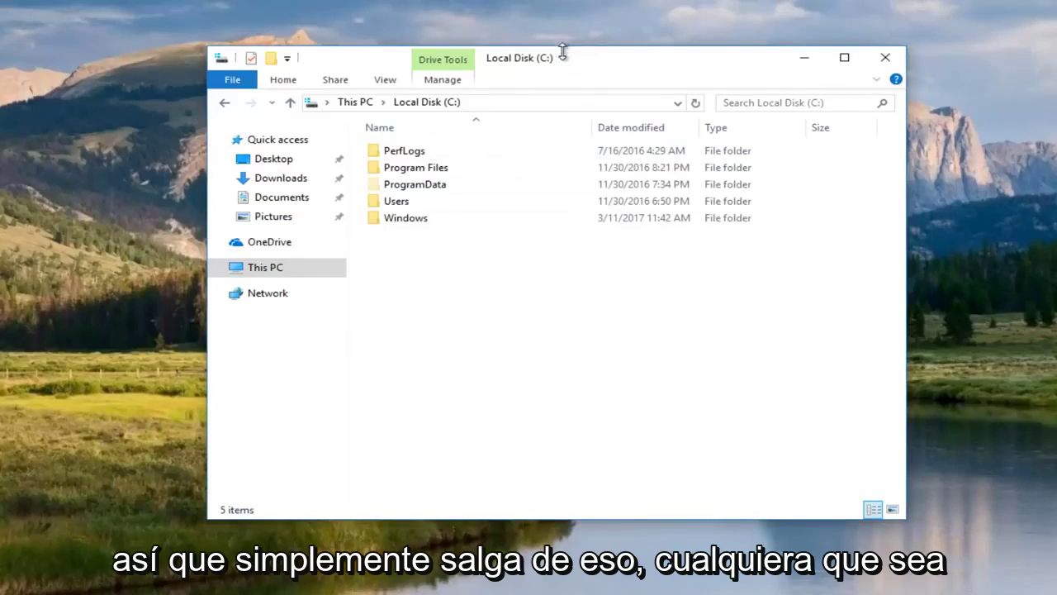
{"action": "left_click_drag", "start_coordinate": [553, 58], "coordinate": [536, 63]}
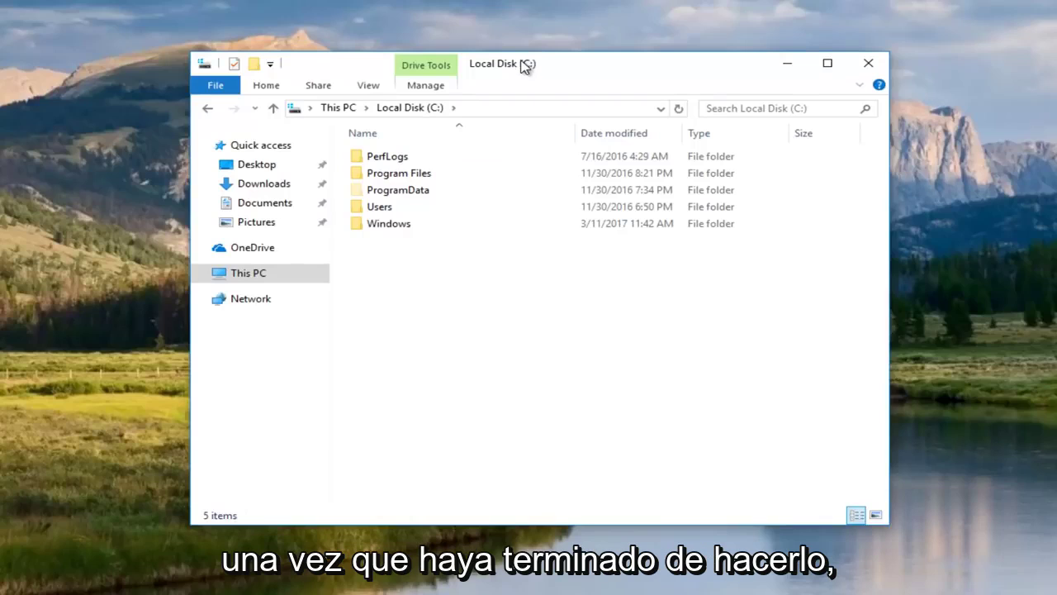
{"action": "double_click", "coordinate": [370, 228]}
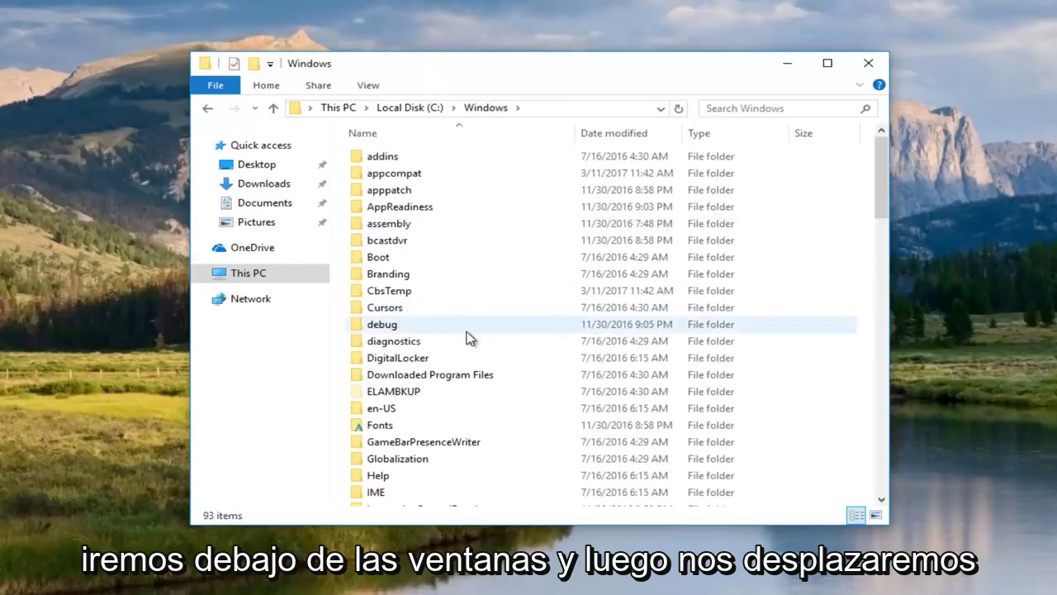
{"action": "scroll", "coordinate": [553, 314], "scroll_direction": "down", "scroll_amount": 14}
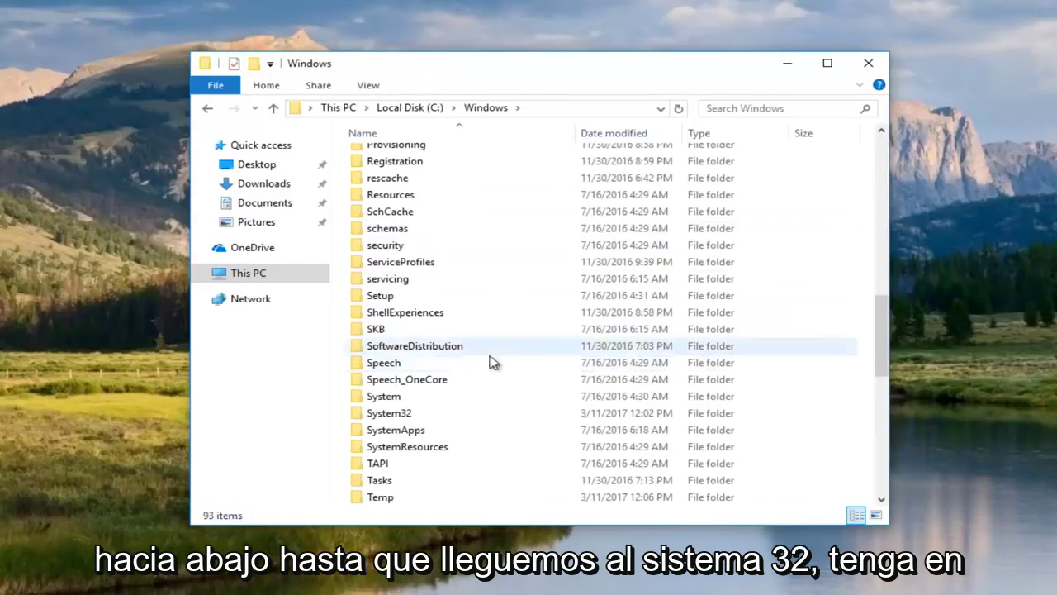
{"action": "double_click", "coordinate": [404, 418]}
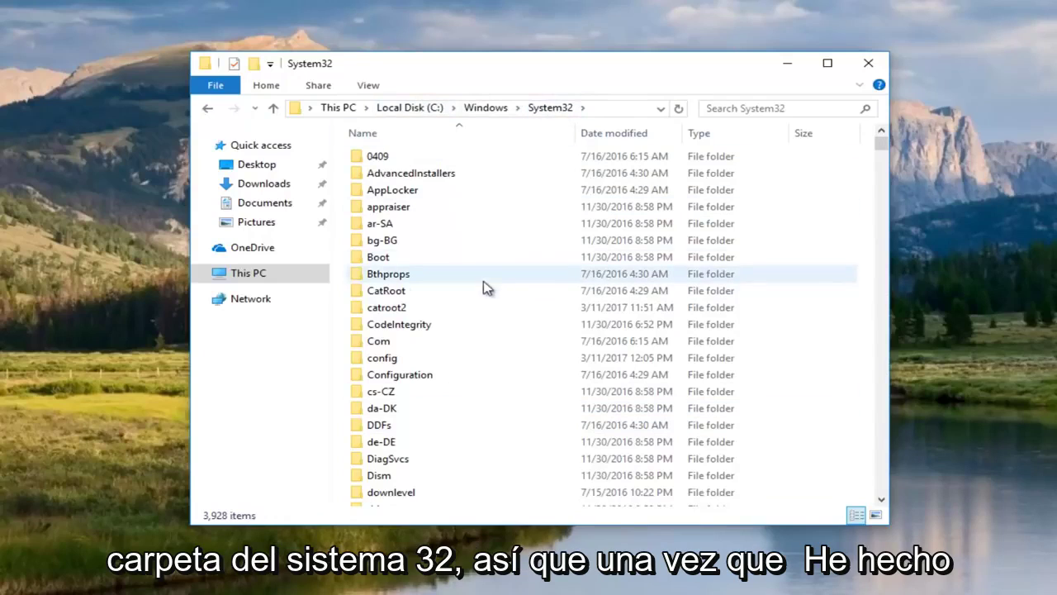
{"action": "scroll", "coordinate": [427, 312], "scroll_direction": "down", "scroll_amount": 1}
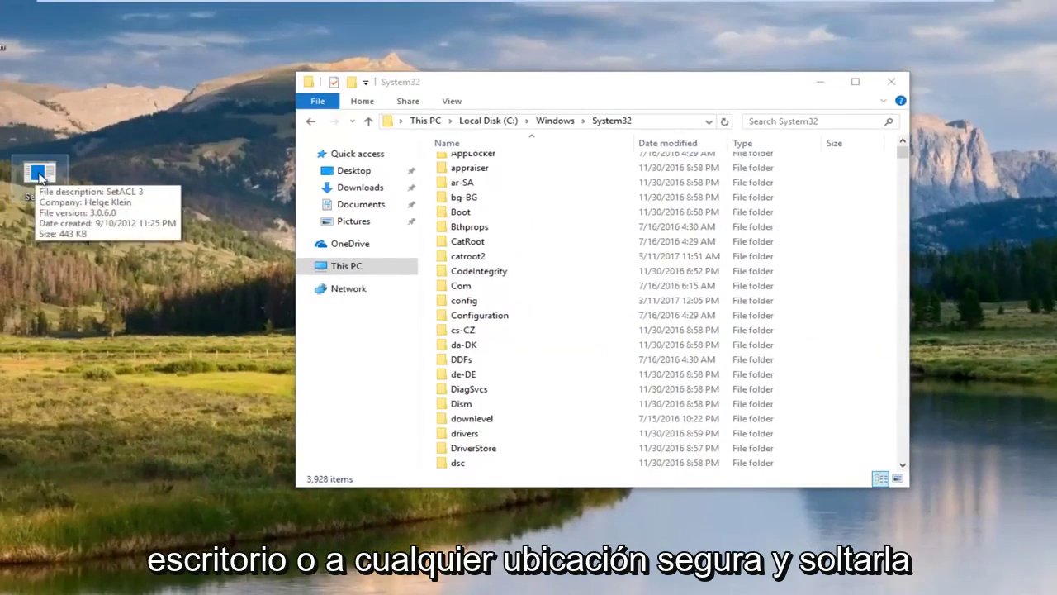
Step: Move SetACL from the desktop into System32, granting administrator permission
{"action": "left_click_drag", "start_coordinate": [36, 178], "coordinate": [611, 120]}
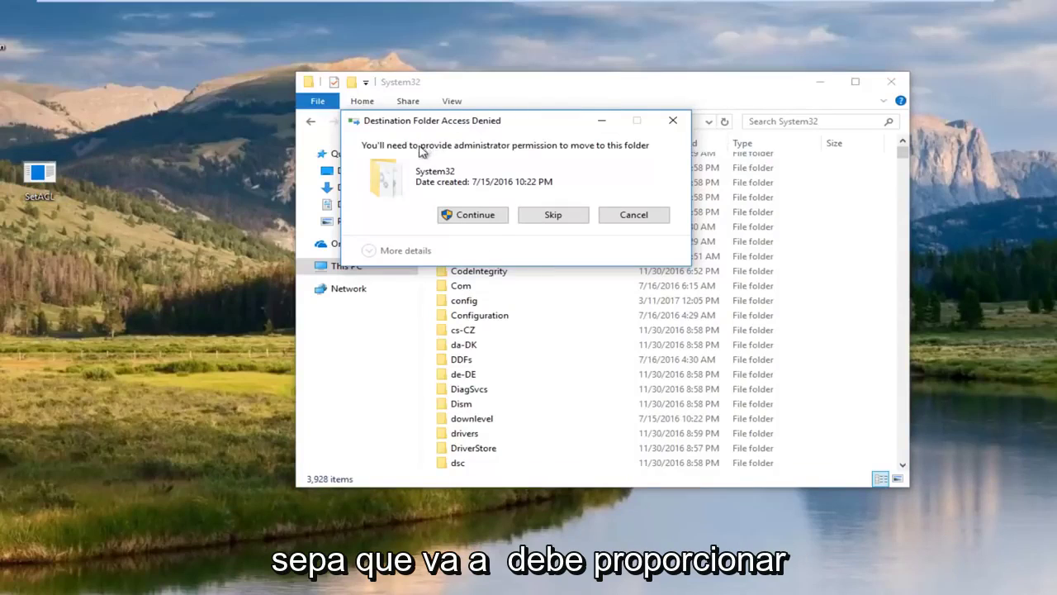
{"action": "left_click", "coordinate": [477, 218]}
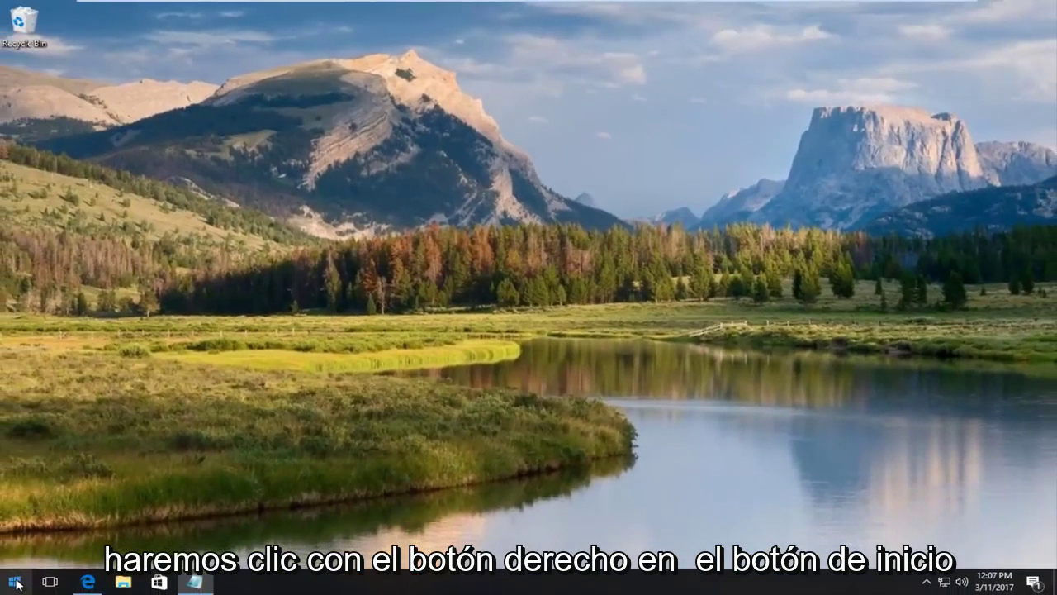
Step: Launch Command Prompt as administrator from the Start right-click menu and reposition its window
{"action": "right_click", "coordinate": [11, 586]}
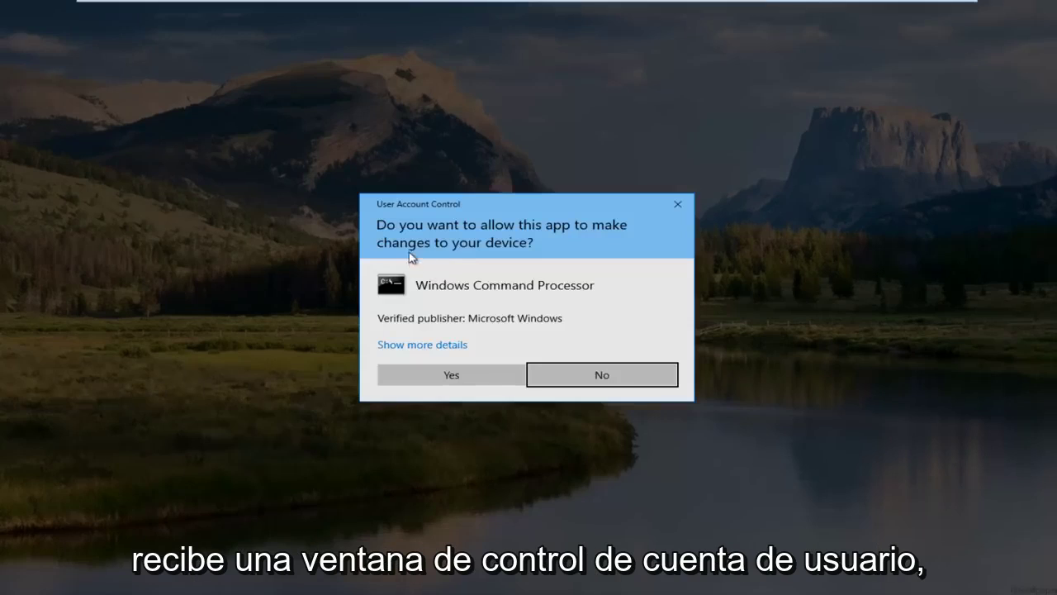
{"action": "left_click", "coordinate": [450, 375]}
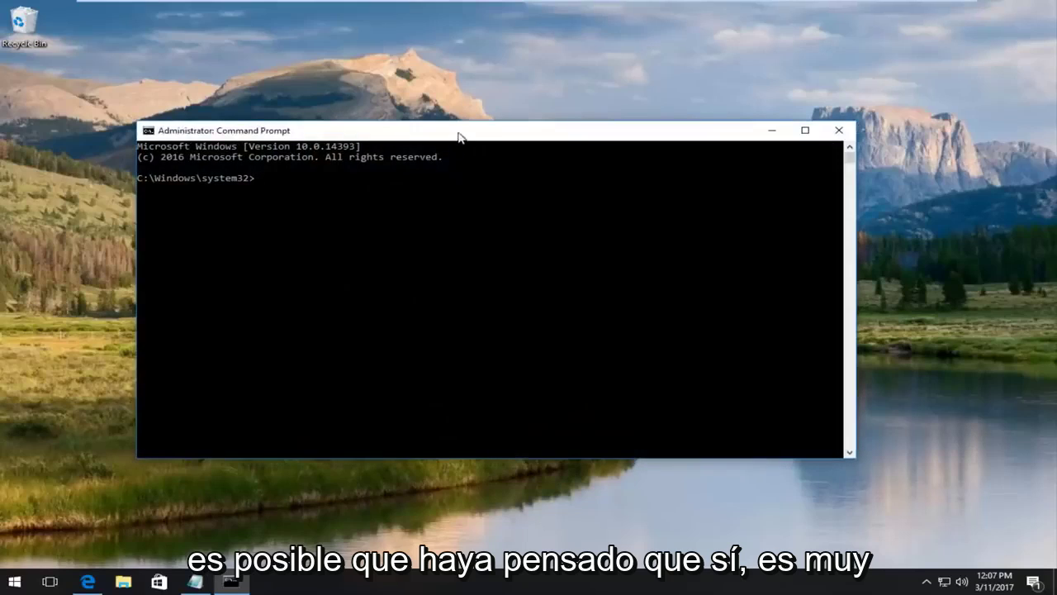
{"action": "left_click_drag", "start_coordinate": [459, 137], "coordinate": [496, 127]}
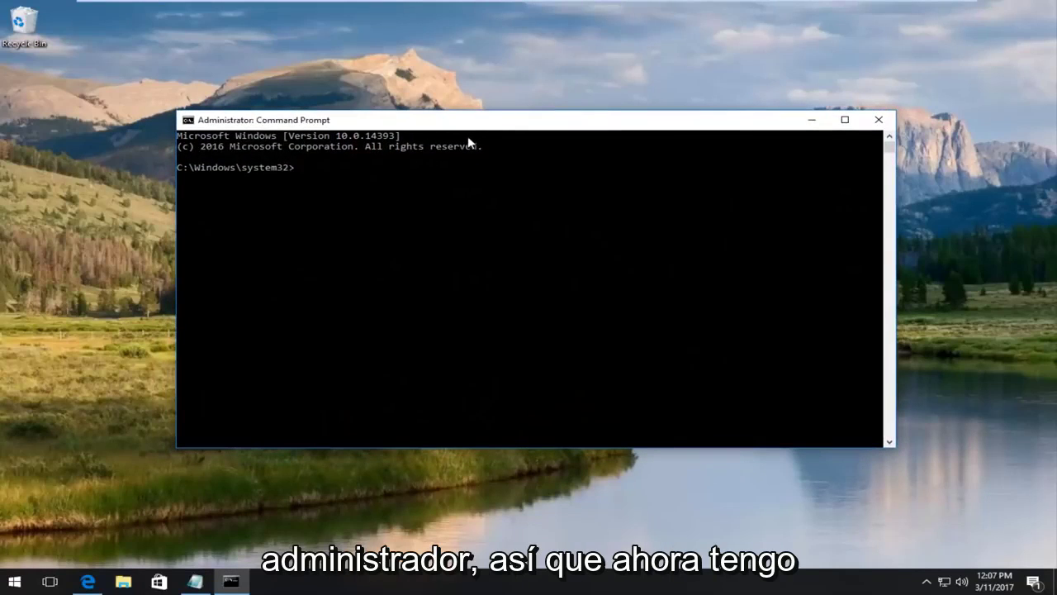
Step: Copy the full SetACL command line from Notepad and paste it into the admin Command Prompt
{"action": "left_click", "coordinate": [194, 581]}
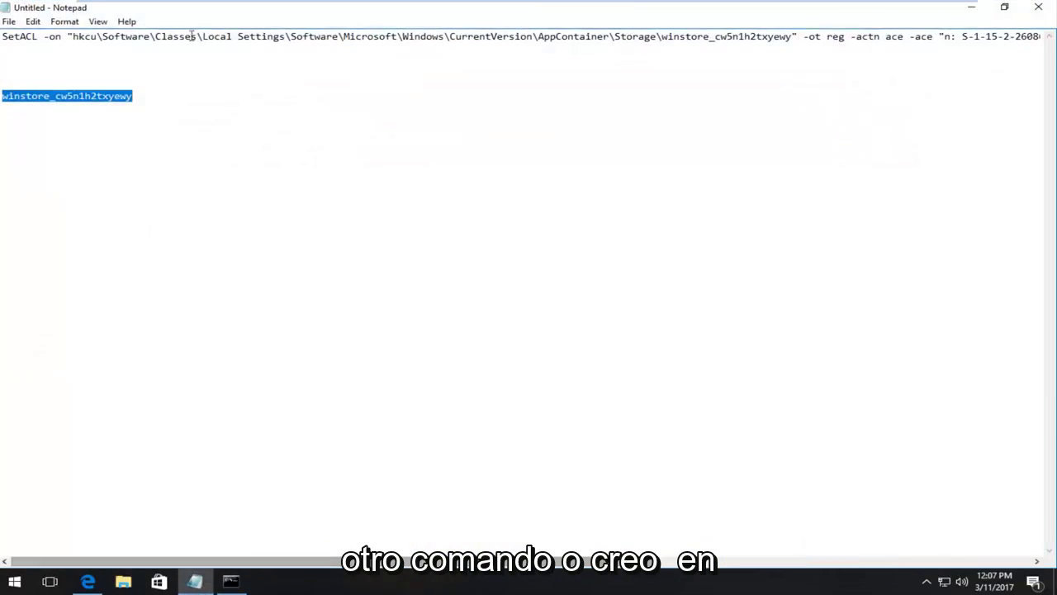
{"action": "left_click_drag", "start_coordinate": [4, 38], "coordinate": [982, 52]}
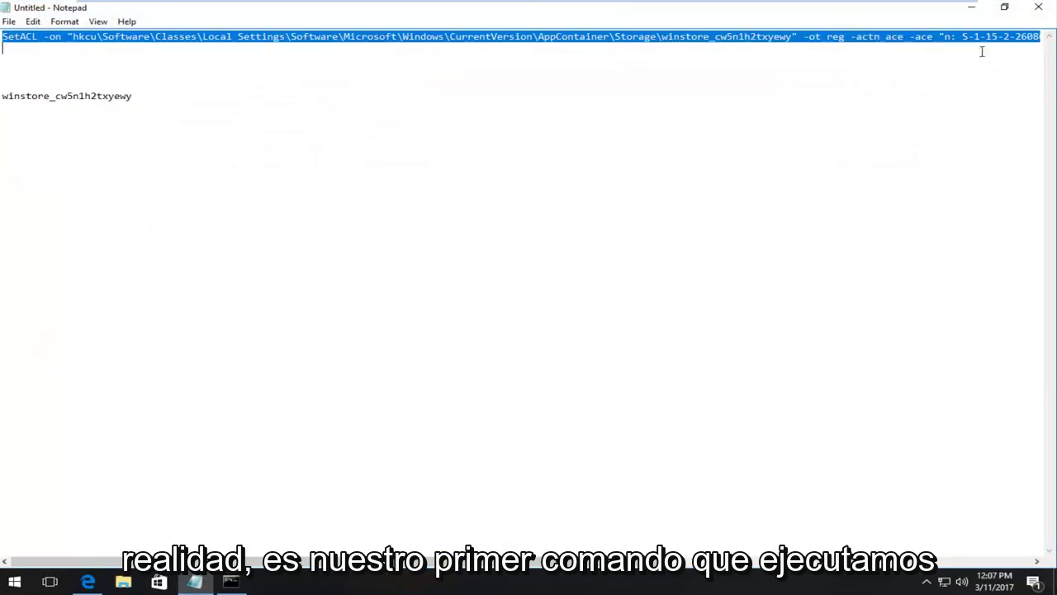
{"action": "right_click", "coordinate": [633, 37]}
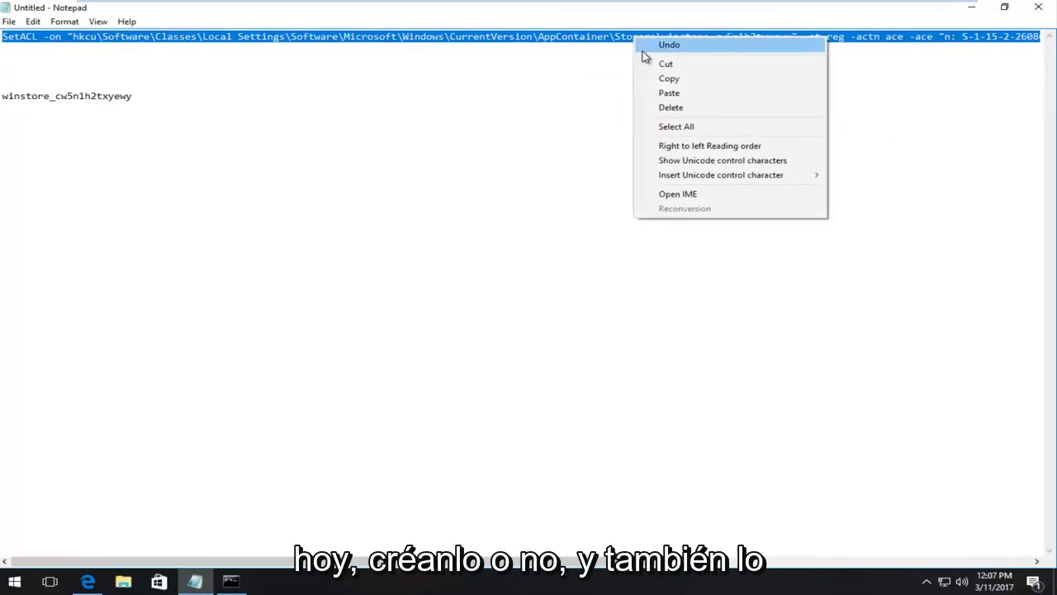
{"action": "left_click", "coordinate": [679, 79]}
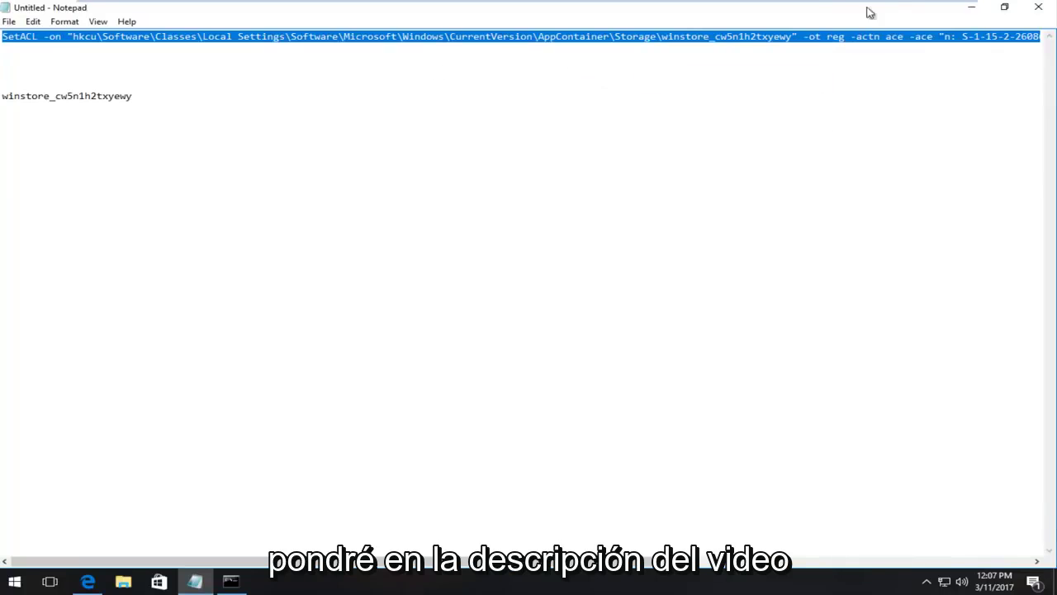
{"action": "mouse_move", "coordinate": [828, 5]}
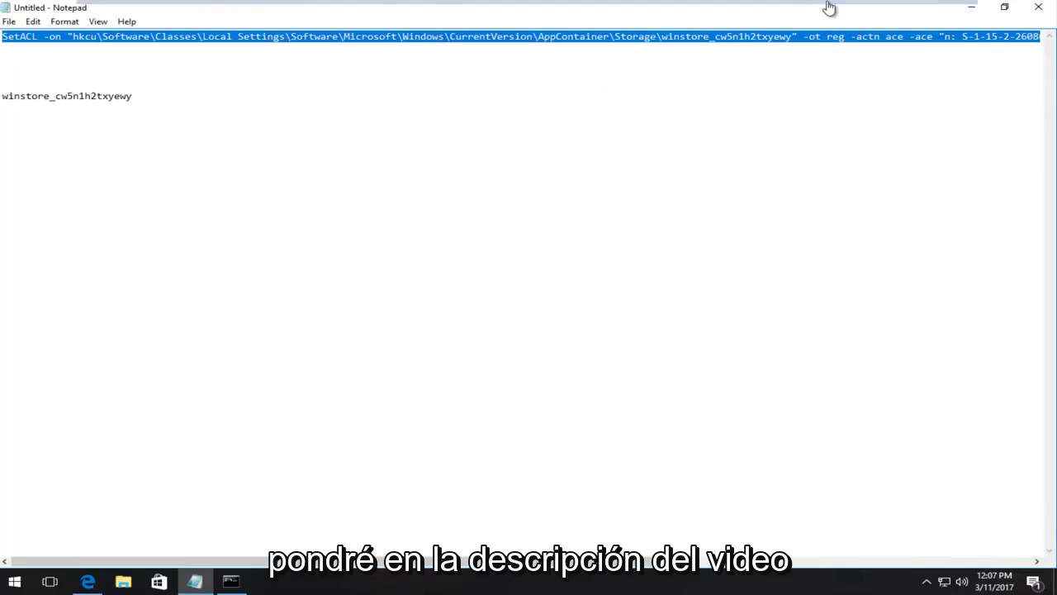
{"action": "left_click", "coordinate": [976, 8]}
{"action": "key", "text": "ctrl+v"}
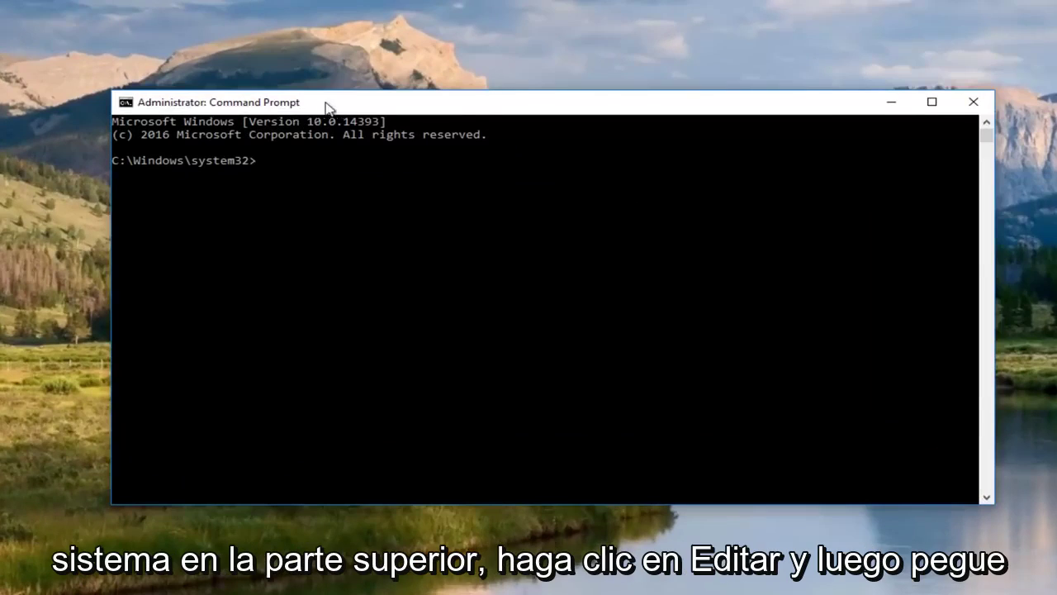
Step: Paste the SetACL command granting full access on the winstore_cw5n1h2txyewy key and run it successfully
{"action": "right_click", "coordinate": [337, 106]}
{"action": "mouse_move", "coordinate": [380, 224]}
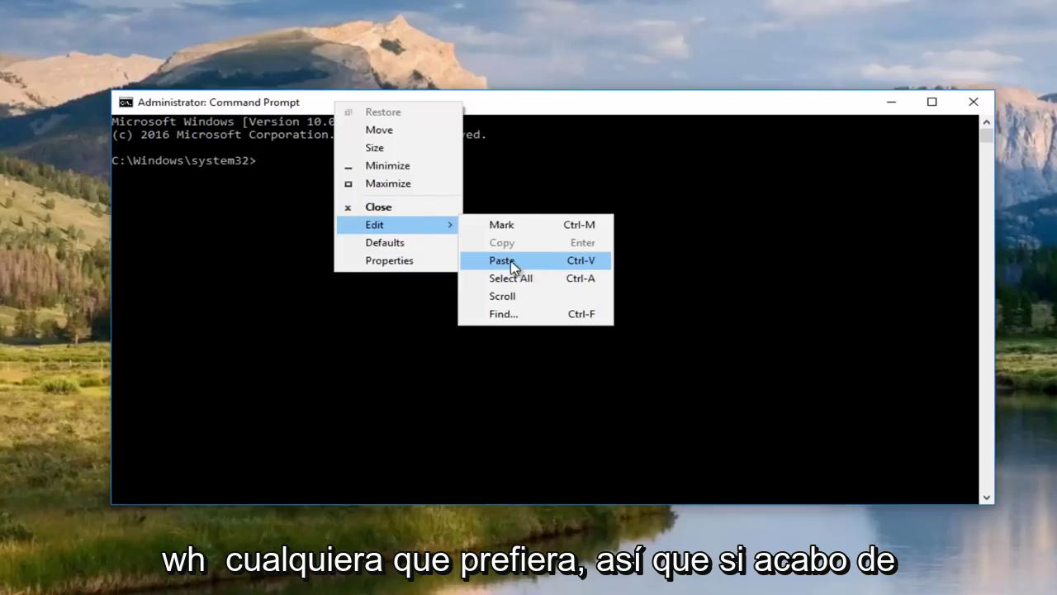
{"action": "left_click", "coordinate": [327, 105]}
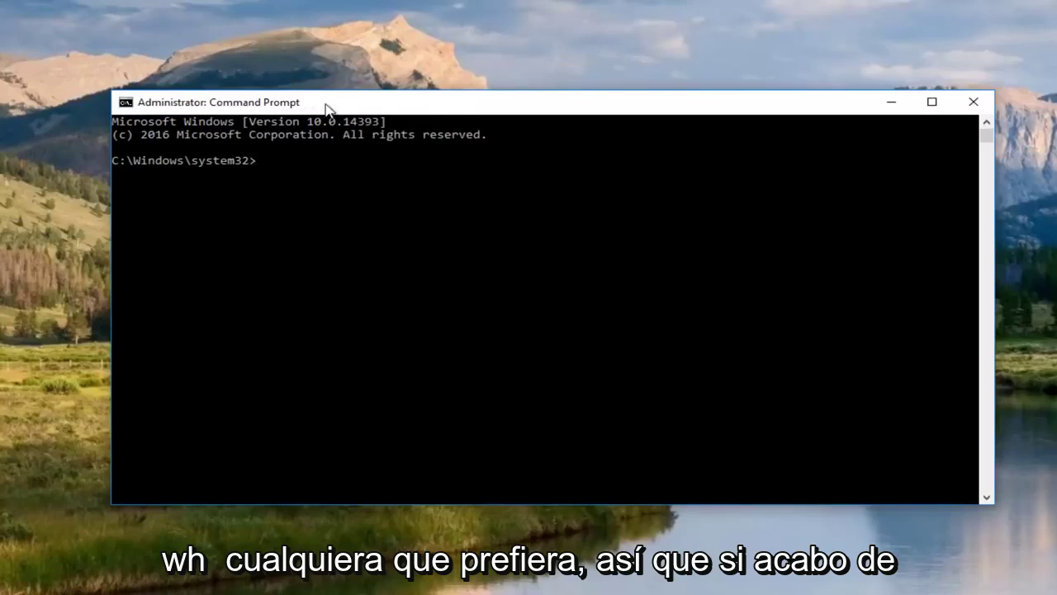
{"action": "right_click", "coordinate": [326, 105]}
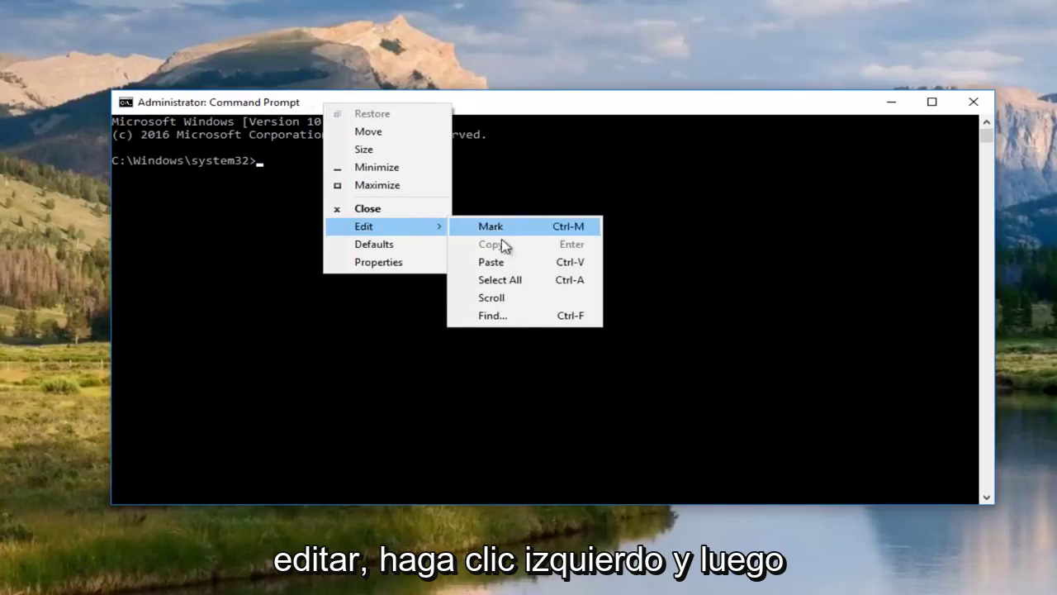
{"action": "left_click", "coordinate": [491, 262]}
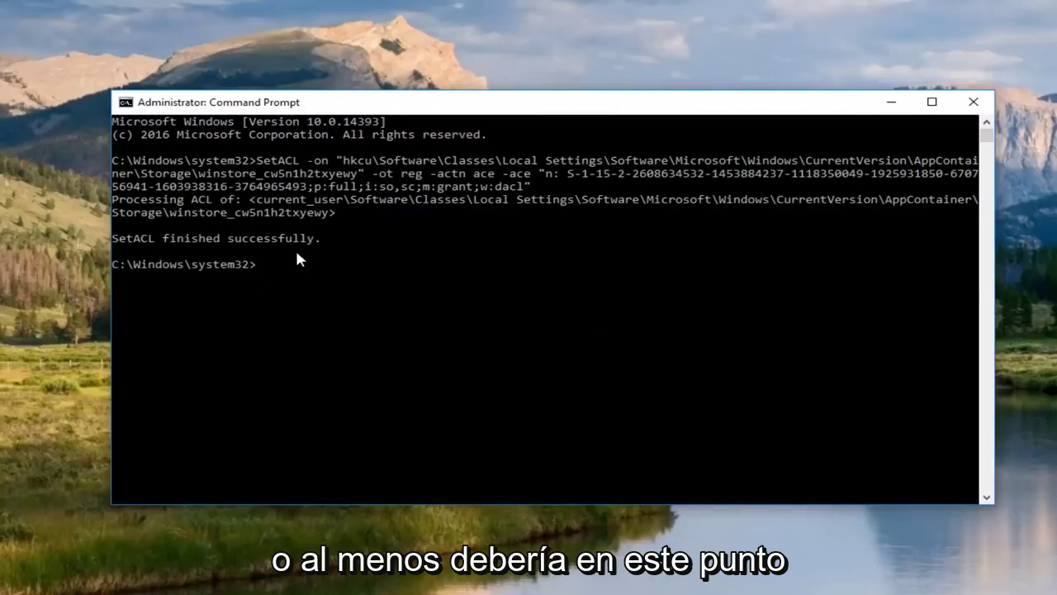
Step: Close Command Prompt and save the Notepad notes as '1' on the Desktop
{"action": "left_click", "coordinate": [967, 108]}
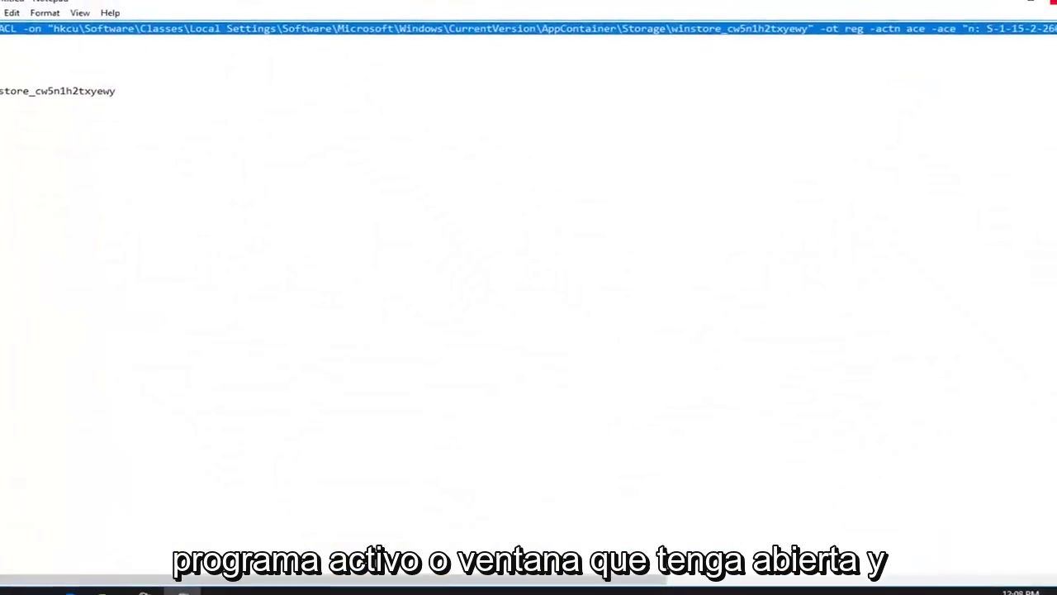
{"action": "left_click", "coordinate": [1053, 2]}
{"action": "left_click", "coordinate": [500, 295]}
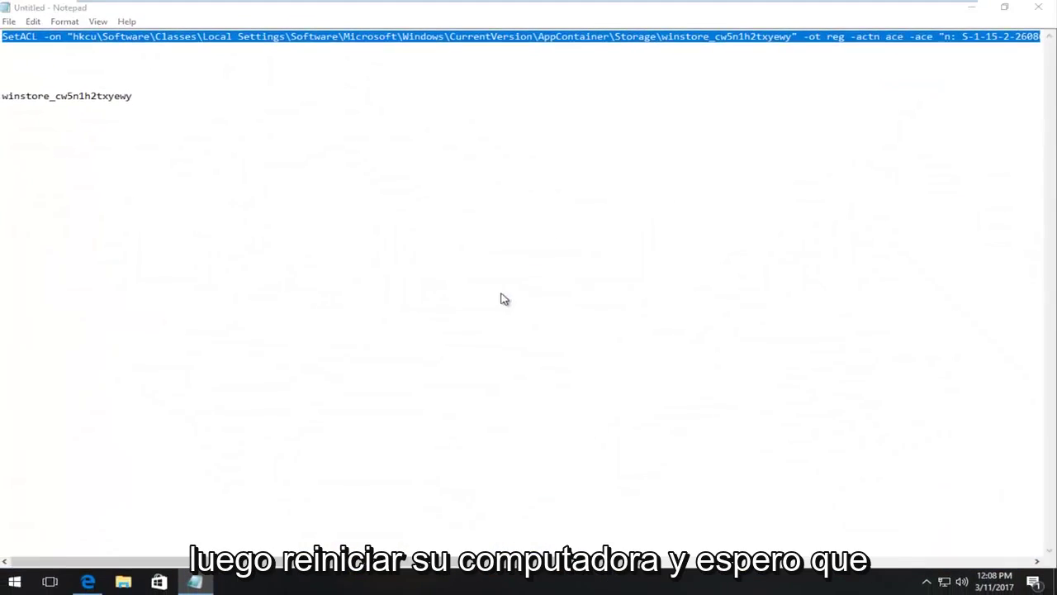
{"action": "key", "text": "ctrl+s"}
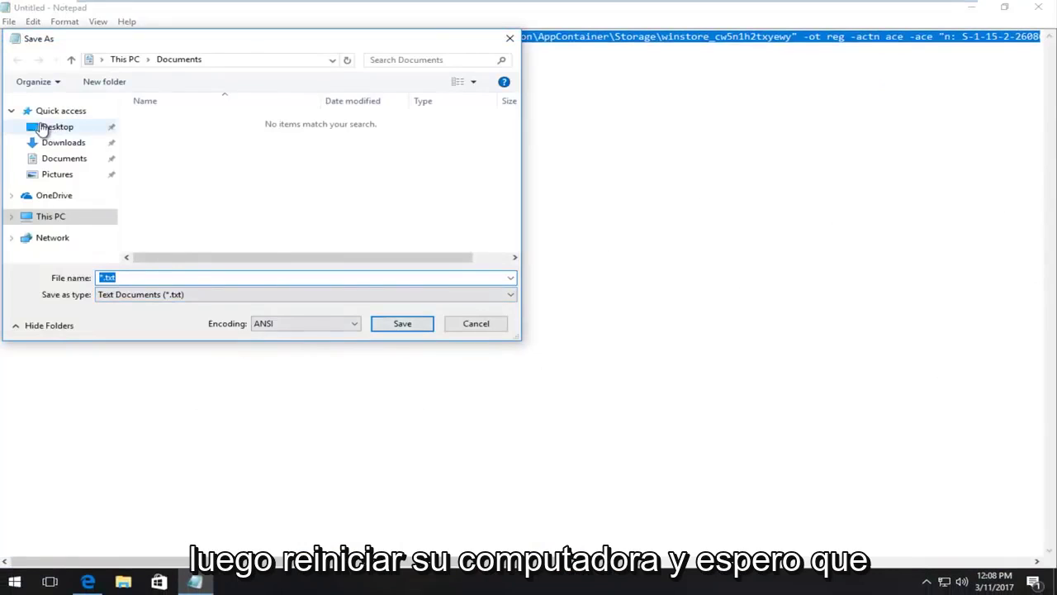
{"action": "type", "text": "1"}
{"action": "left_click", "coordinate": [42, 130]}
{"action": "left_click", "coordinate": [400, 321]}
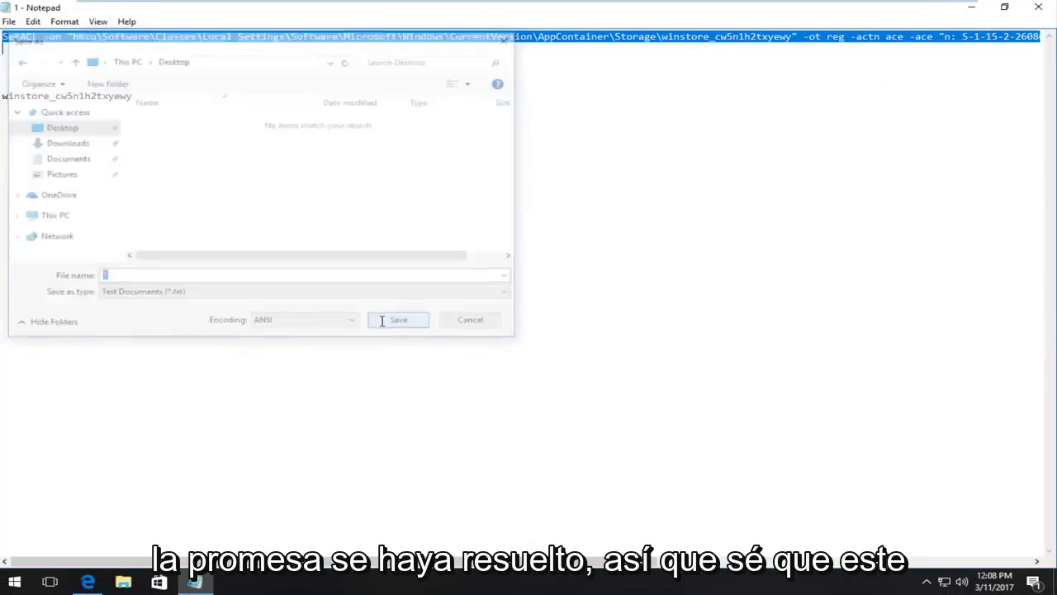
Step: Close the remaining windows including Edge, then open and dismiss the Start menu's power options
{"action": "left_click", "coordinate": [1038, 6]}
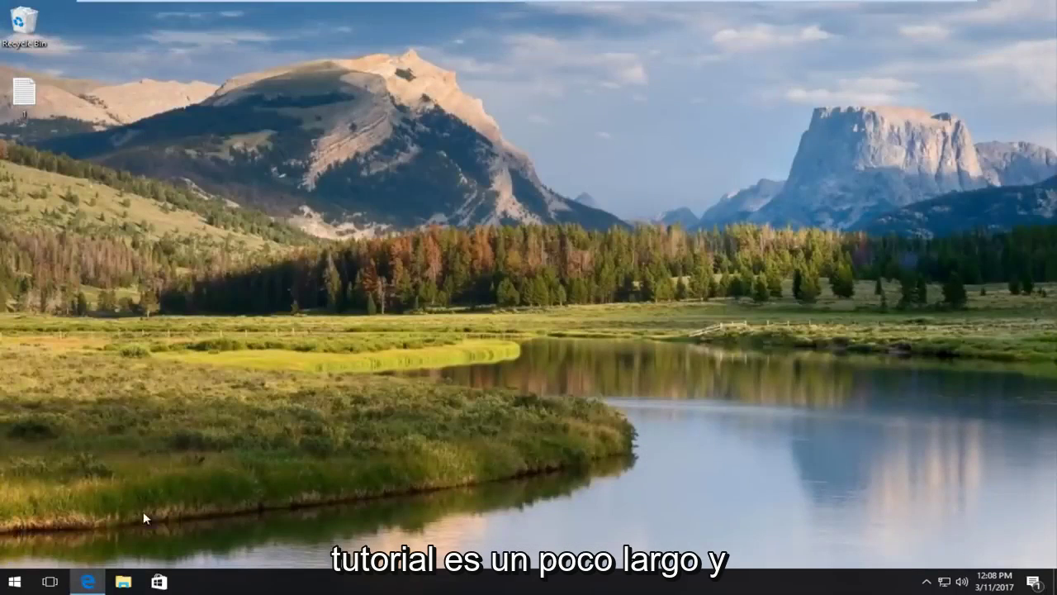
{"action": "right_click", "coordinate": [102, 565]}
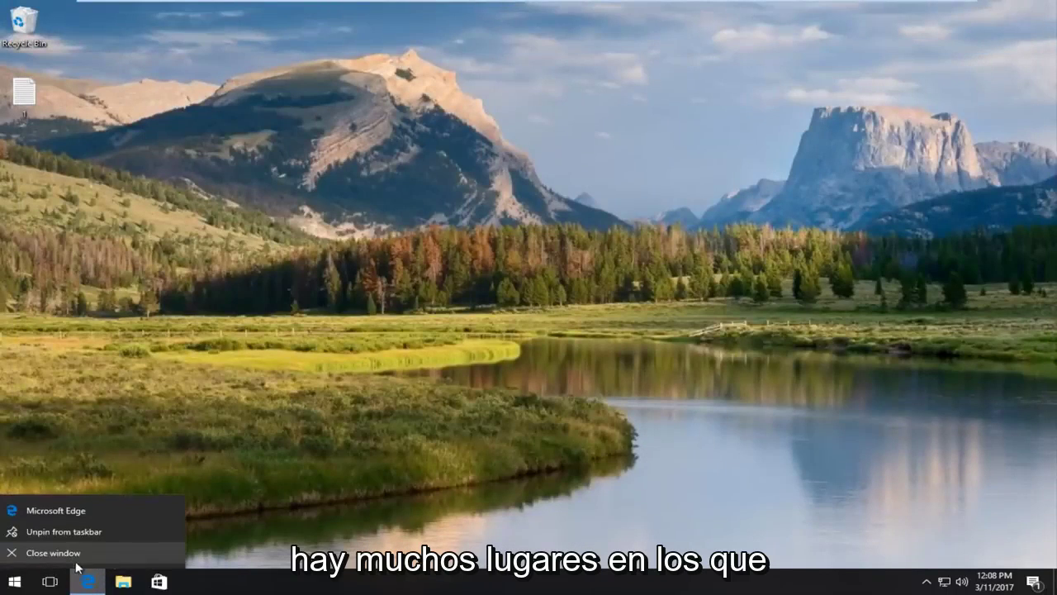
{"action": "left_click", "coordinate": [33, 552]}
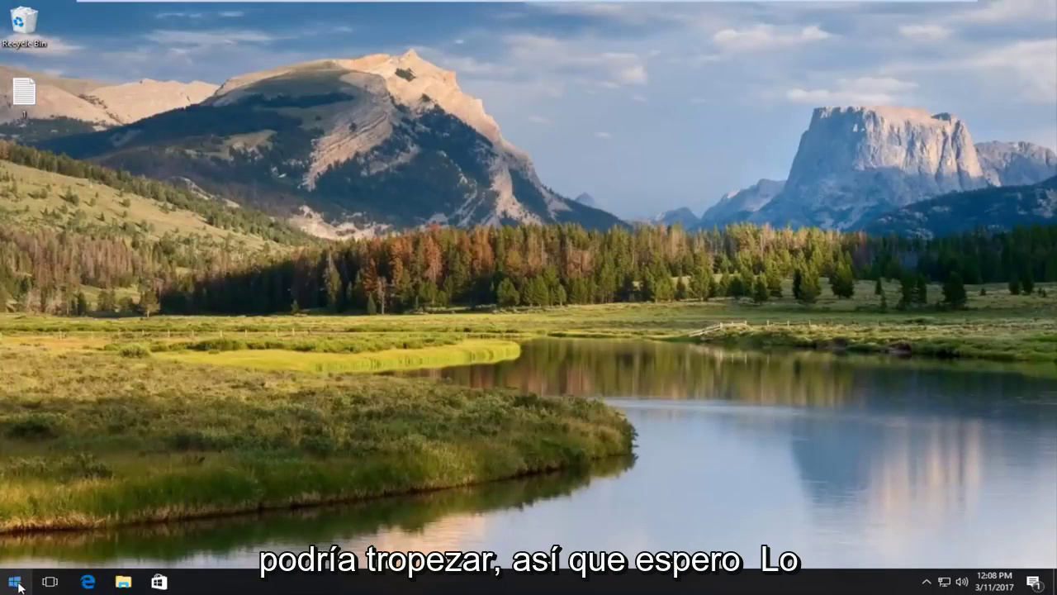
{"action": "left_click", "coordinate": [16, 579]}
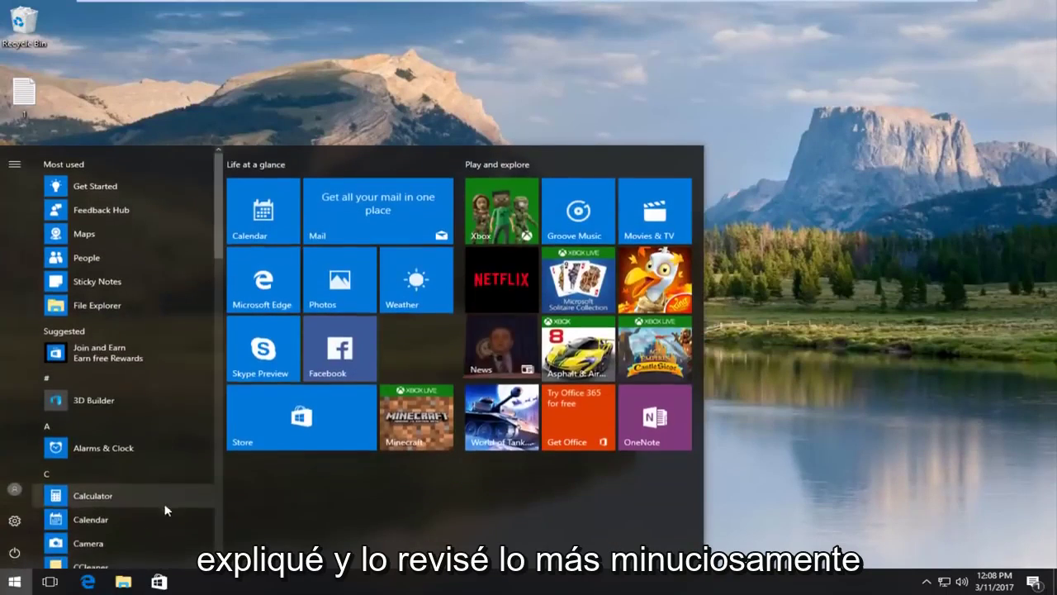
{"action": "left_click", "coordinate": [14, 553]}
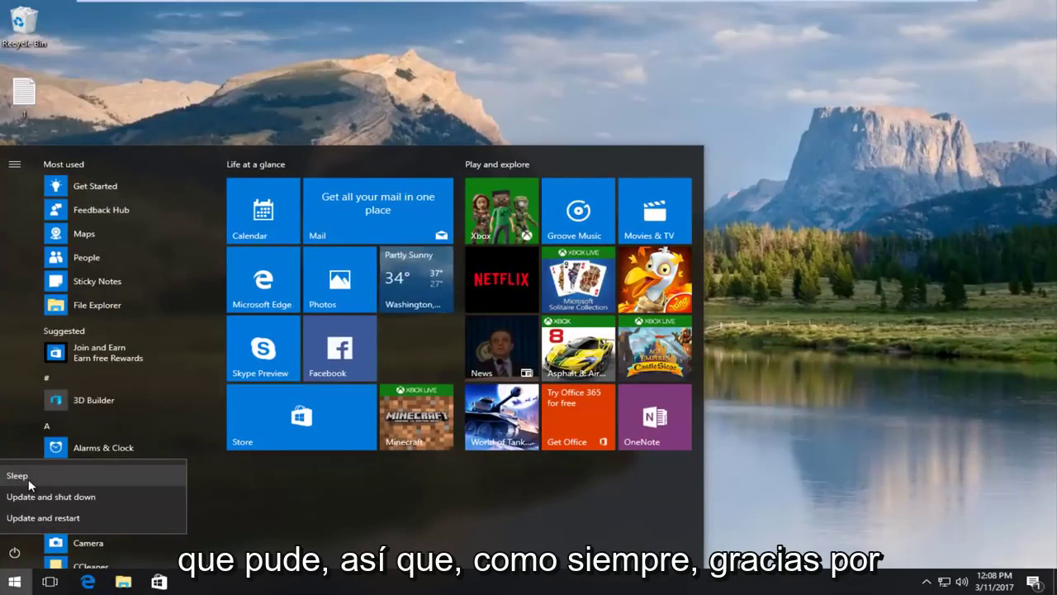
{"action": "left_click", "coordinate": [865, 395]}
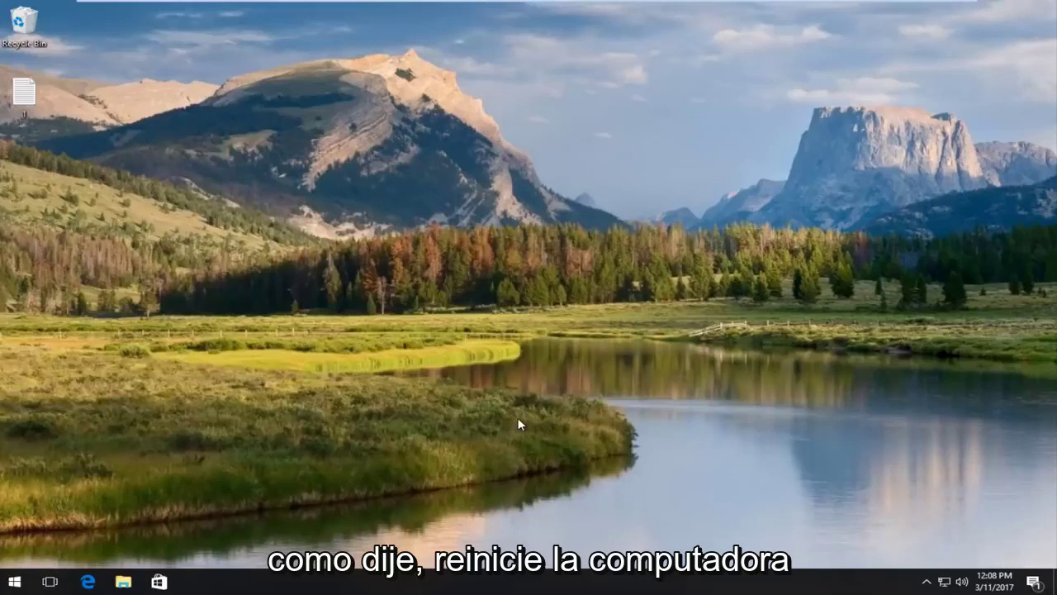